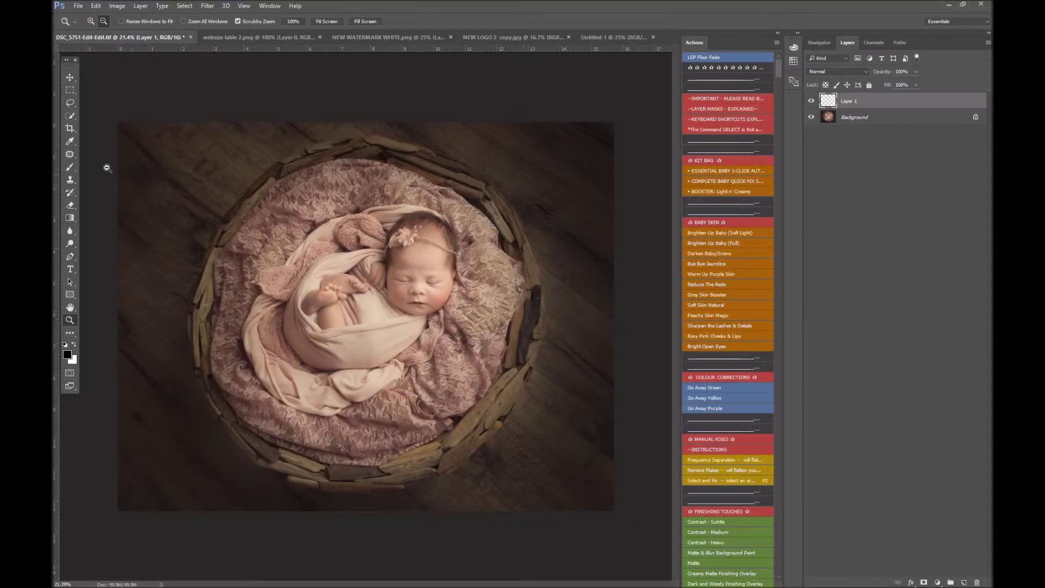
Test-stamp the white 1800 px watermark brush three times on the newborn photo, then undo the stamps
{"action": "left_click", "coordinate": [70, 167]}
{"action": "left_click", "coordinate": [74, 345]}
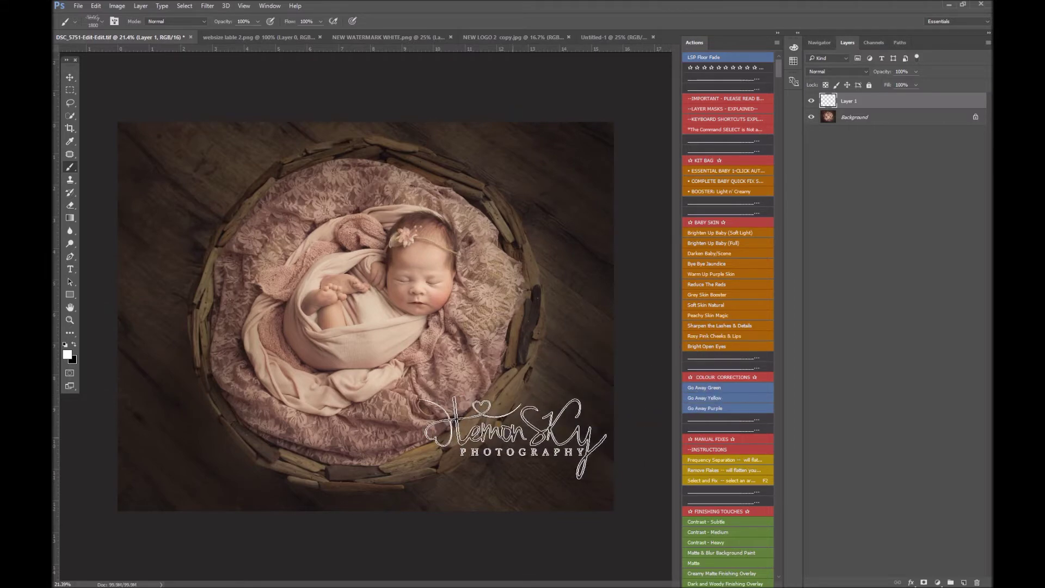
{"action": "left_click", "coordinate": [494, 442]}
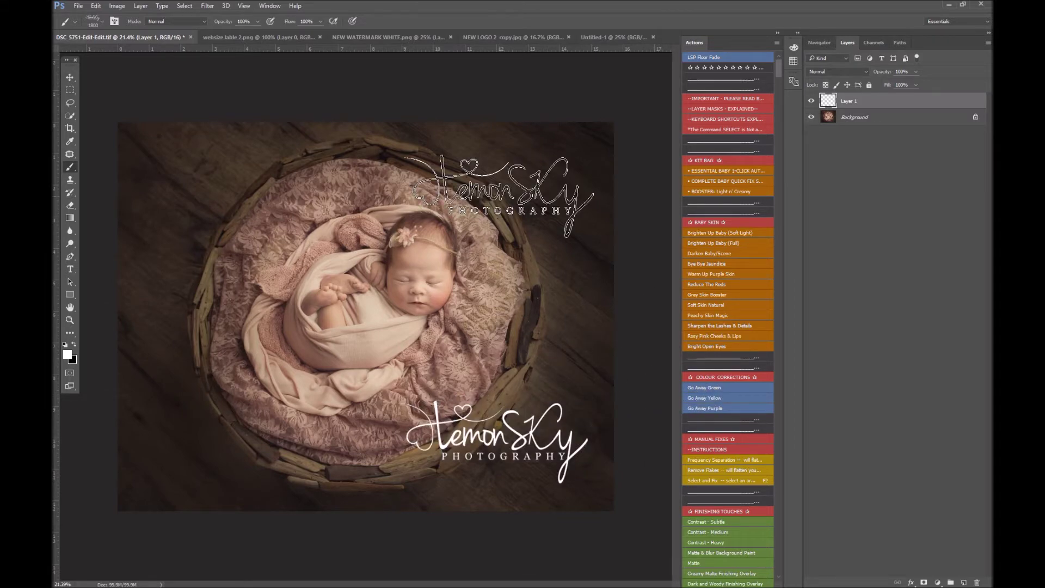
{"action": "left_click", "coordinate": [317, 335]}
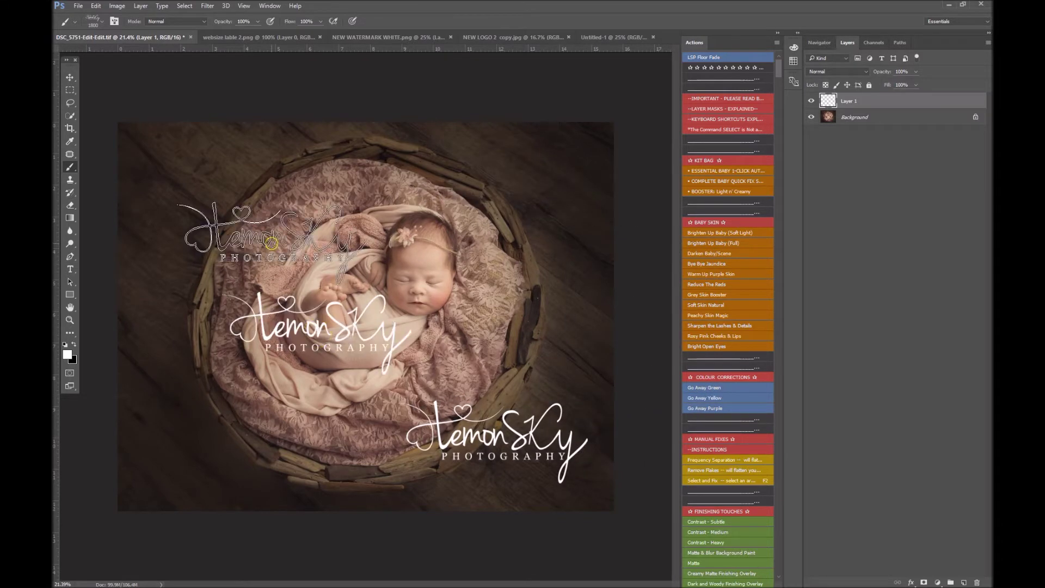
{"action": "left_click", "coordinate": [273, 245]}
{"action": "key", "text": "ctrl+alt+z"}
{"action": "key", "text": "ctrl+alt+z"}
{"action": "key", "text": "ctrl+alt+z"}
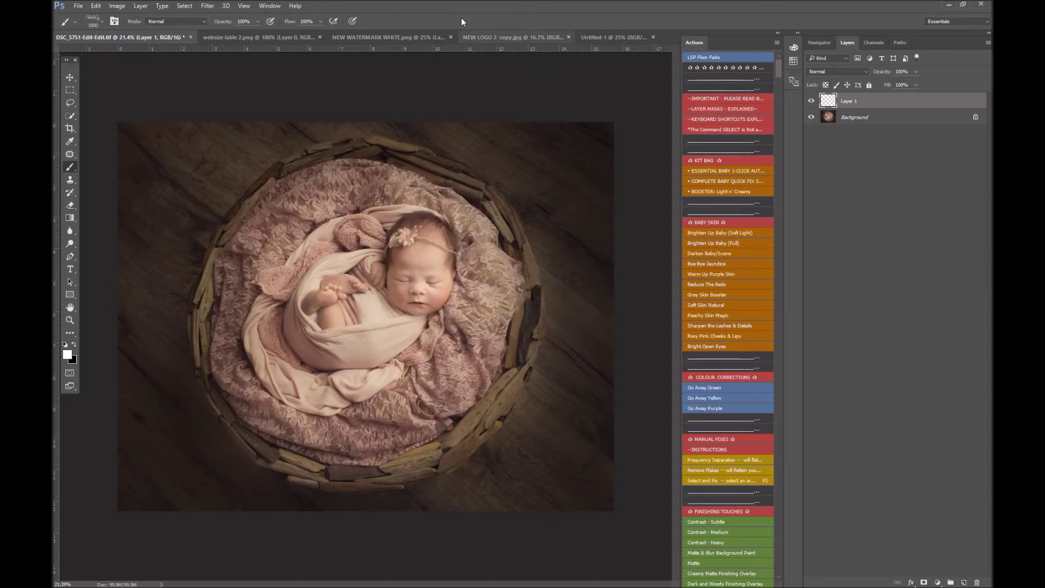
{"action": "left_click", "coordinate": [274, 41]}
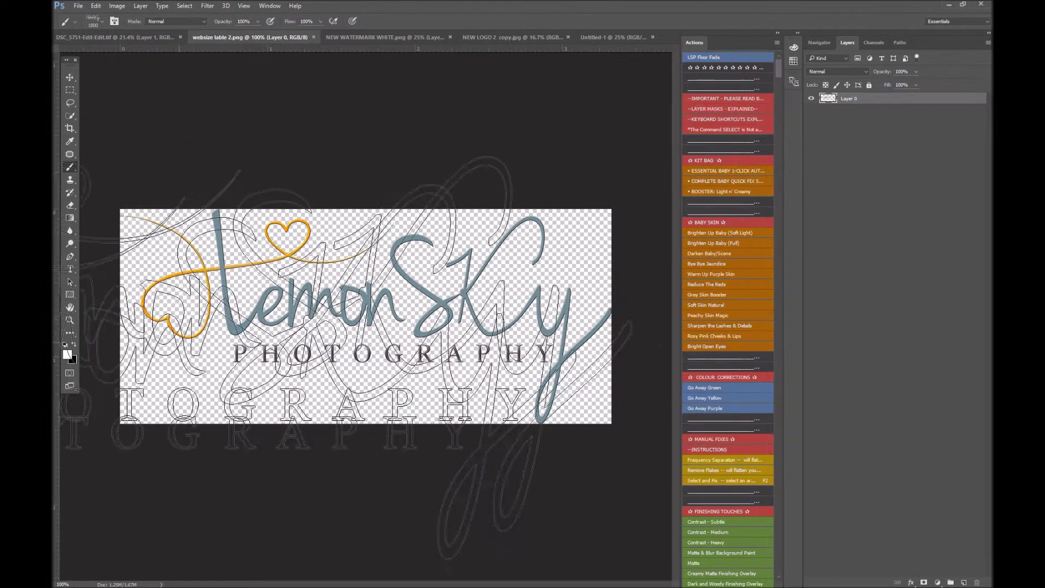
Switch the active brush to a soft round 95 px brush from the Brush Preset picker
{"action": "right_click", "coordinate": [218, 337]}
{"action": "double_click", "coordinate": [292, 403]}
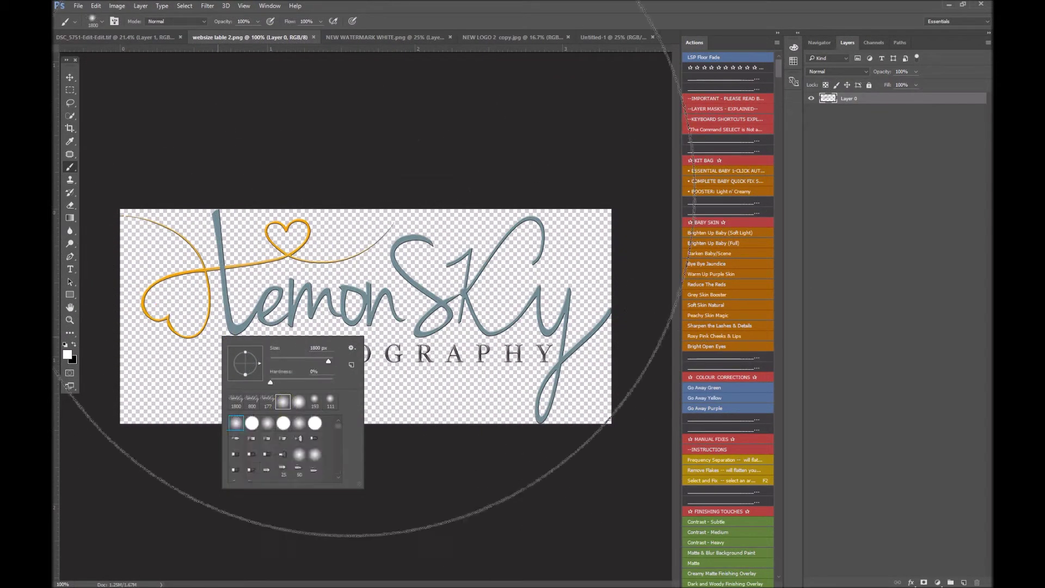
{"action": "right_click", "coordinate": [467, 249]}
{"action": "left_click", "coordinate": [790, 144]}
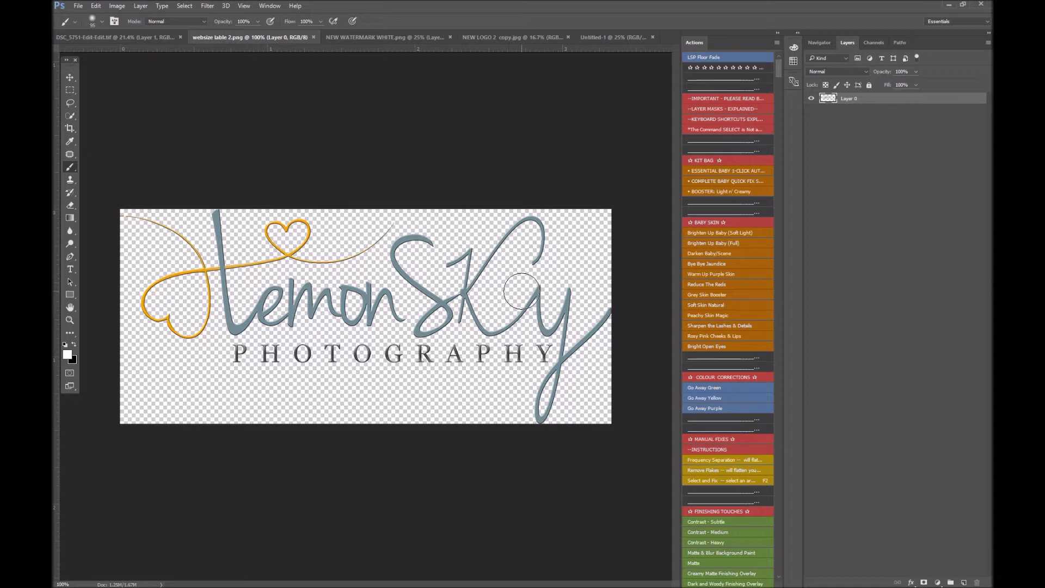
{"action": "right_click", "coordinate": [901, 98]}
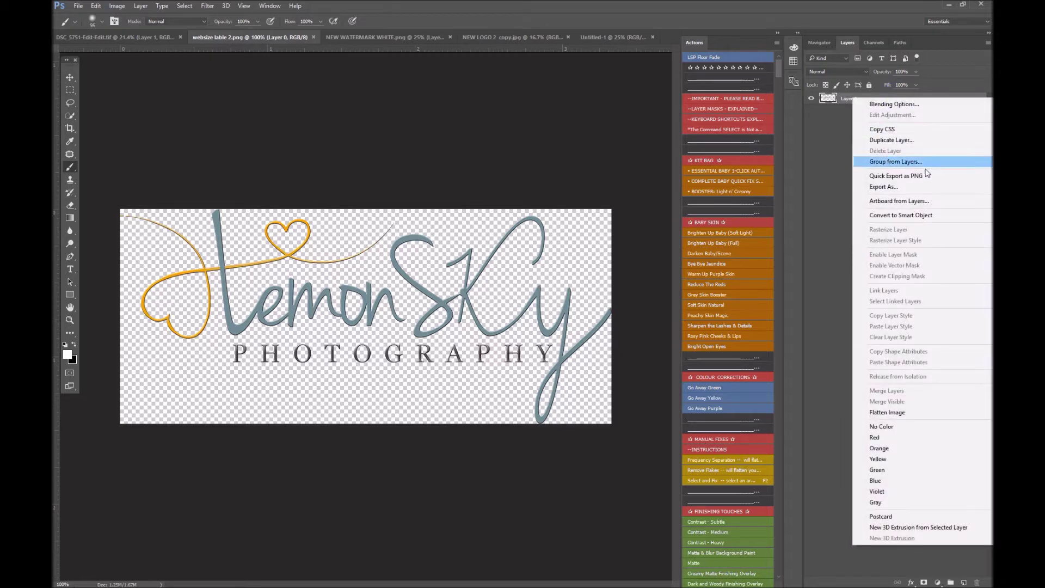
Duplicate Layer 0 and add a white Solid Color fill layer named WHITE BACKGROUND
{"action": "left_click", "coordinate": [920, 140]}
{"action": "key", "text": "Return"}
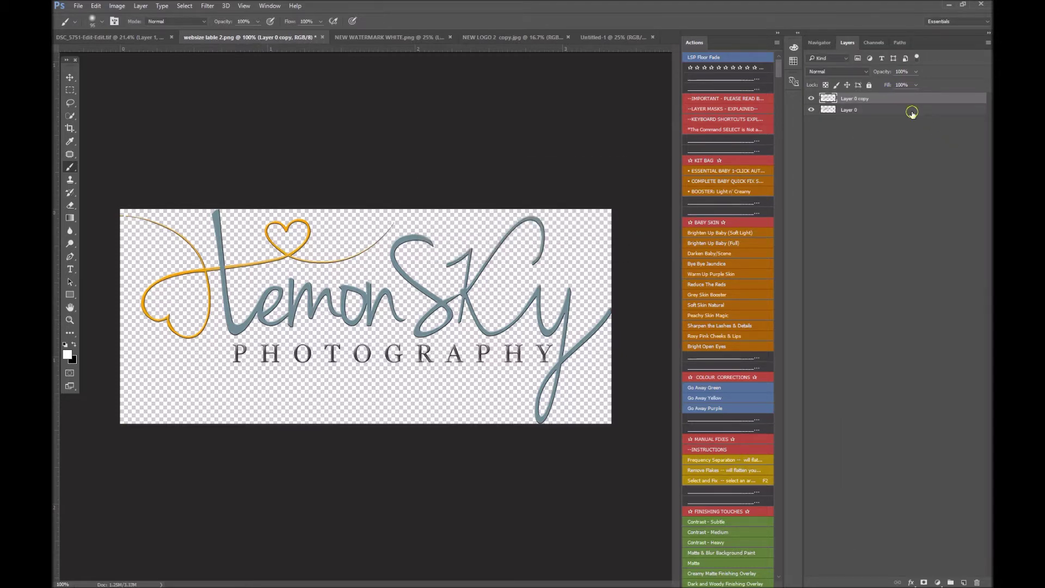
{"action": "left_click", "coordinate": [937, 582]}
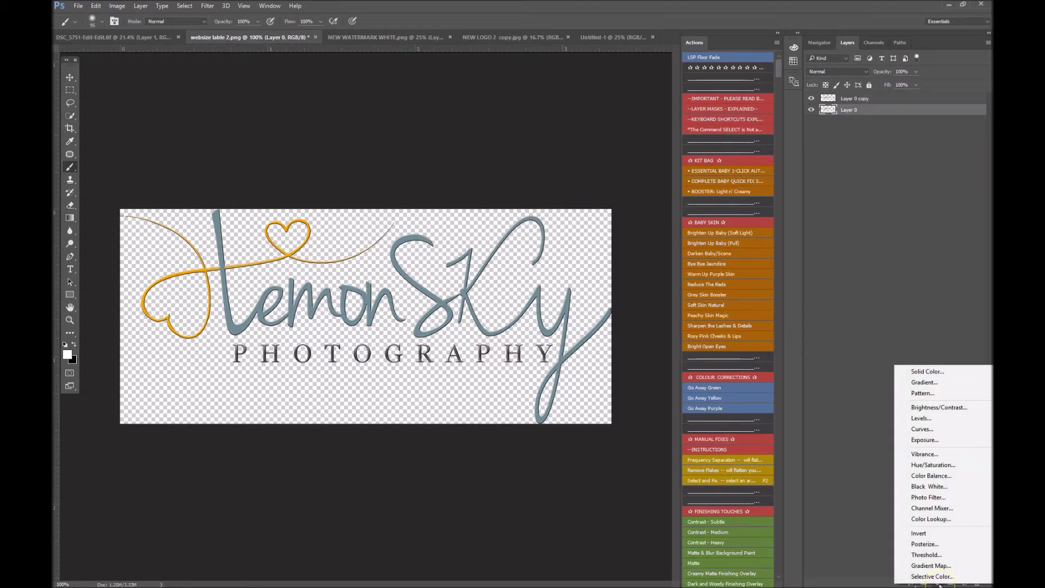
{"action": "left_click", "coordinate": [928, 364]}
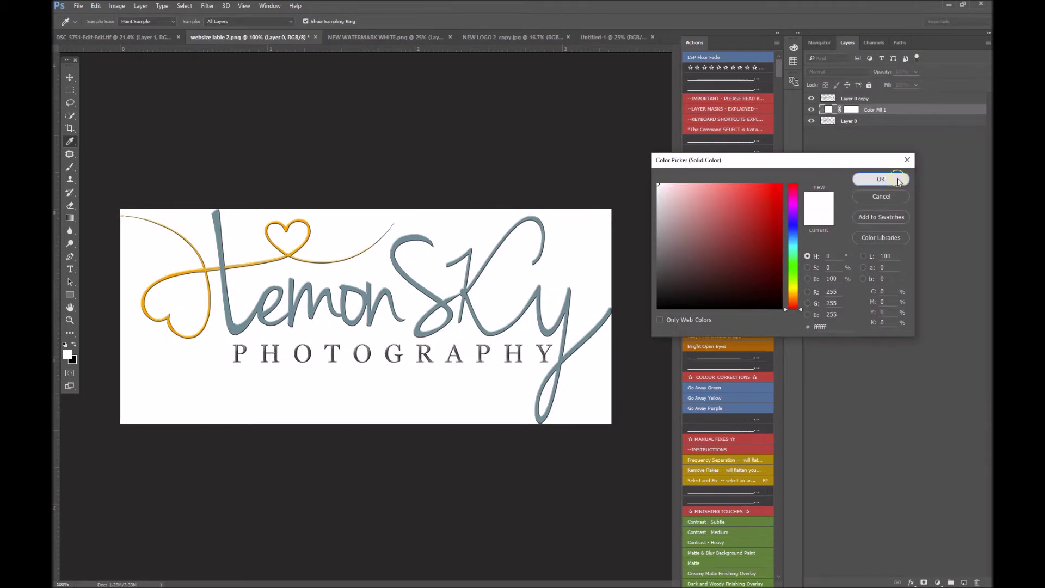
{"action": "left_click", "coordinate": [881, 179]}
{"action": "double_click", "coordinate": [877, 110]}
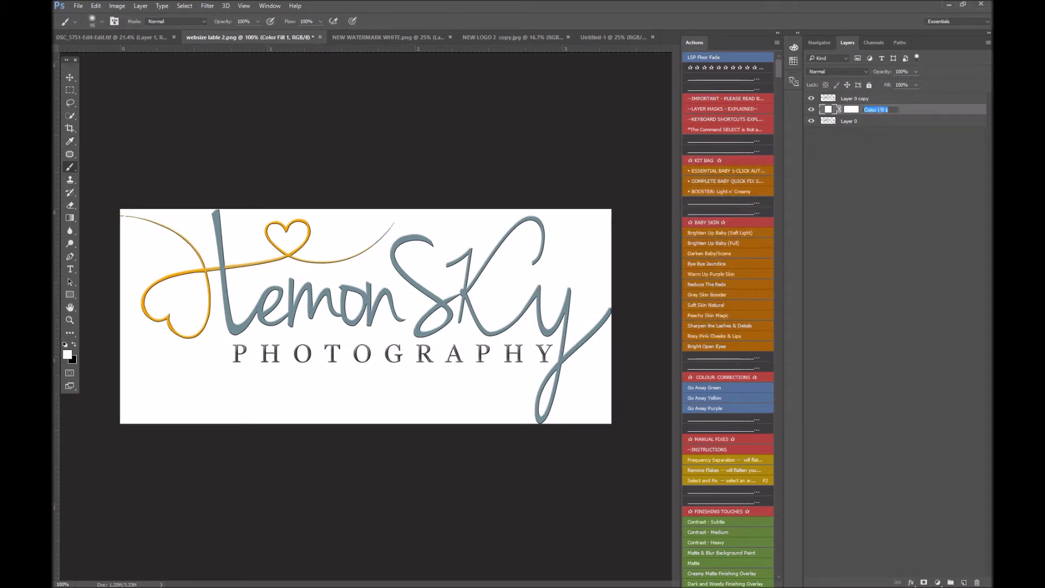
{"action": "type", "text": "WHITE BACKGROUND"}
{"action": "key", "text": "Return"}
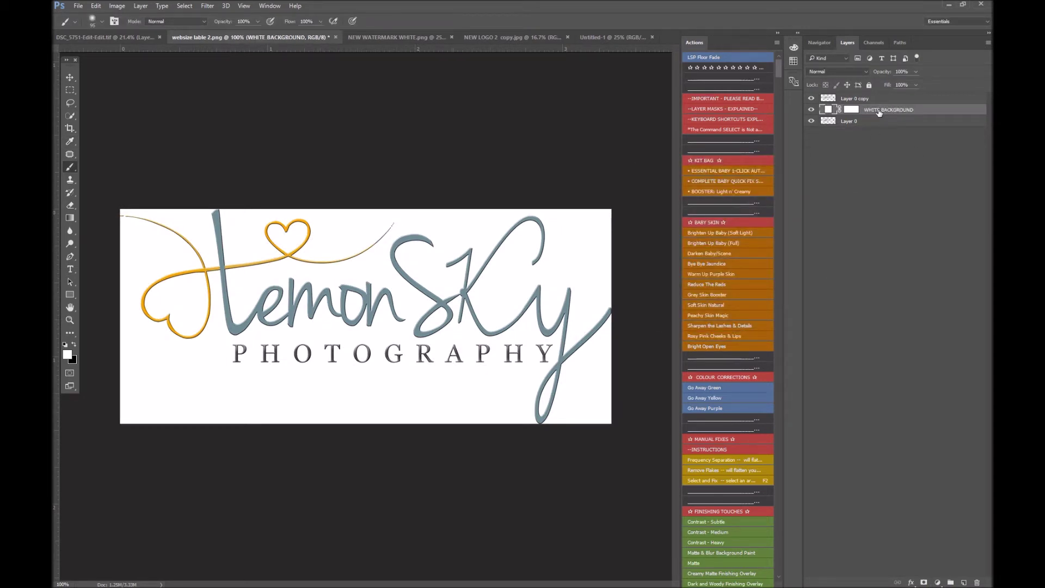
Delete the original Layer 0 and rename the copied layer LOGO
{"action": "left_click_drag", "start_coordinate": [870, 123], "coordinate": [862, 115]}
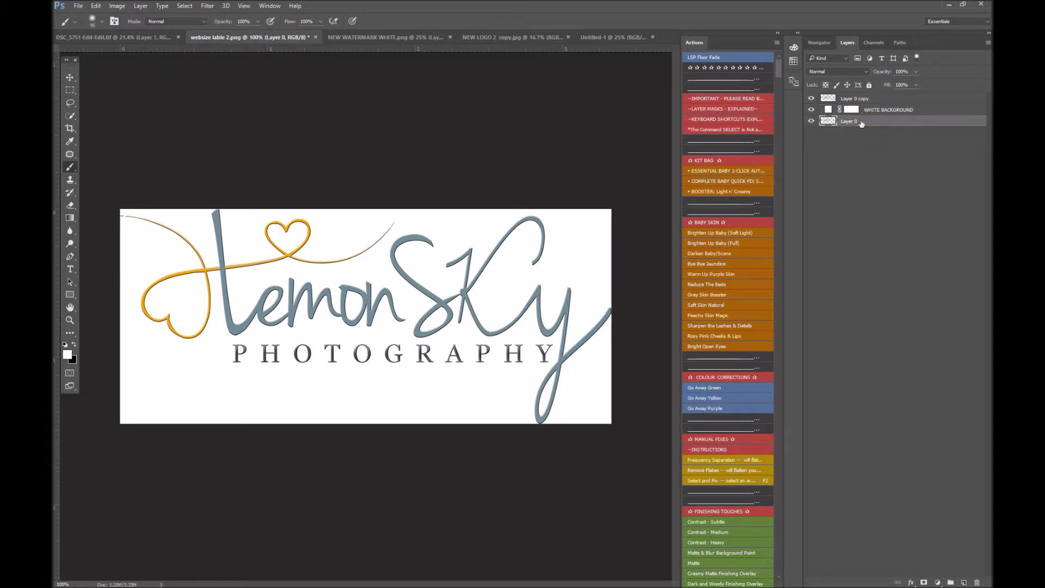
{"action": "key", "text": "Delete"}
{"action": "left_click", "coordinate": [848, 98]}
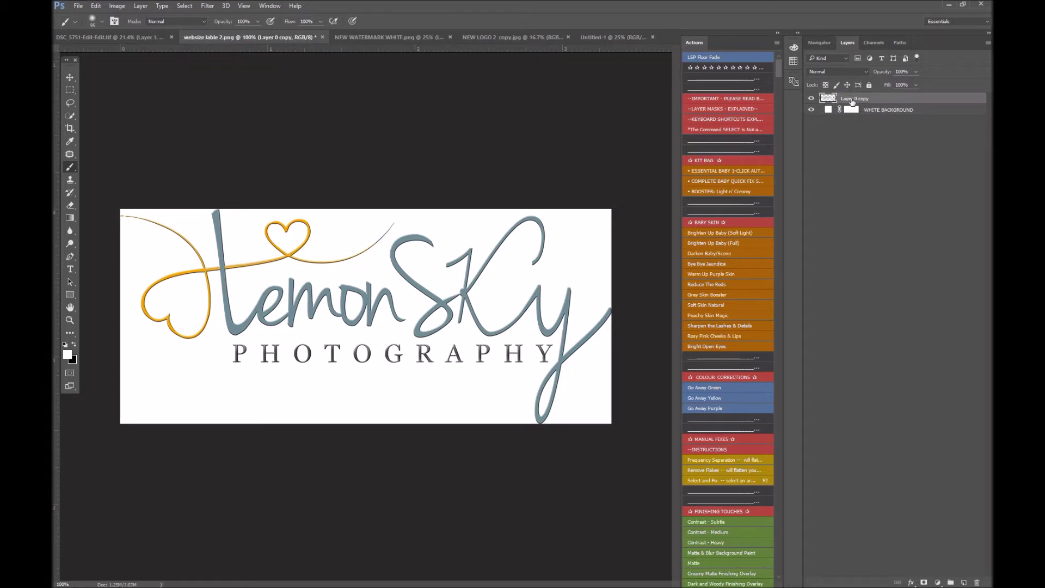
{"action": "double_click", "coordinate": [851, 99]}
{"action": "type", "text": "LOGO"}
{"action": "key", "text": "Return"}
{"action": "left_click", "coordinate": [811, 98]}
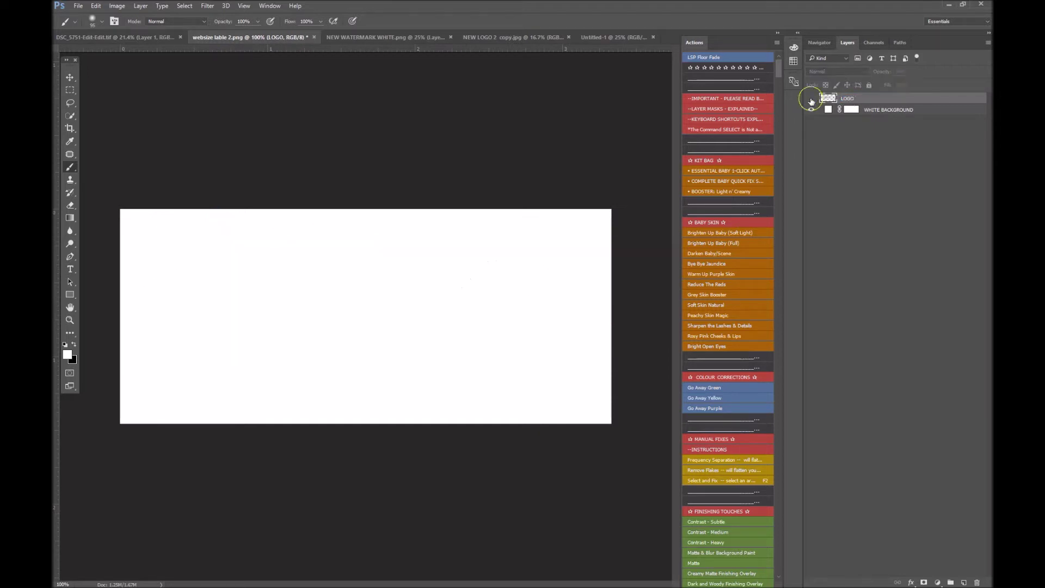
{"action": "left_click", "coordinate": [811, 98]}
{"action": "double_click", "coordinate": [811, 98]}
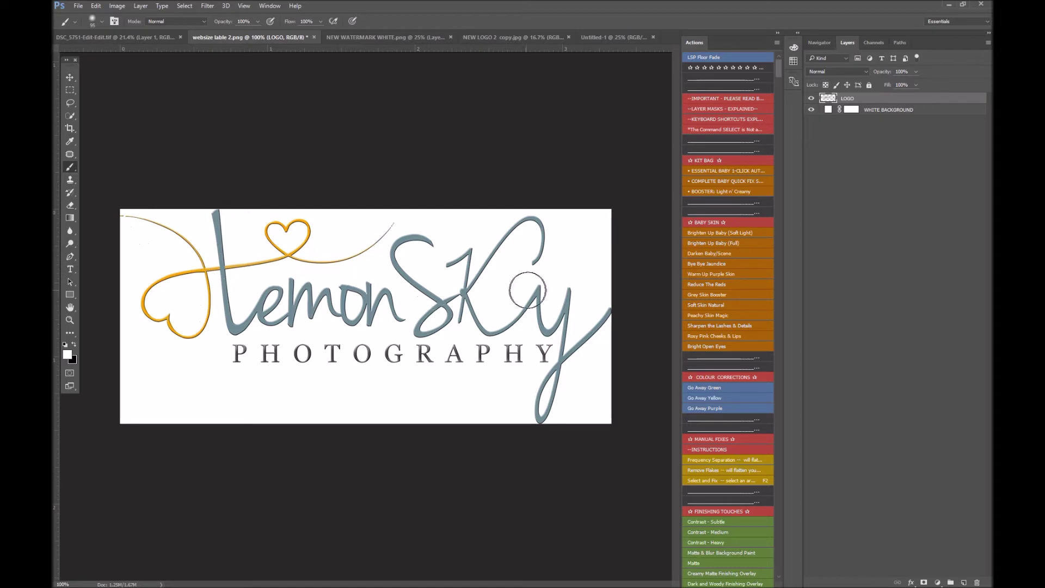
Give the LOGO layer a black (000000) Color Overlay at 100% opacity
{"action": "key", "text": "h"}
{"action": "double_click", "coordinate": [873, 103]}
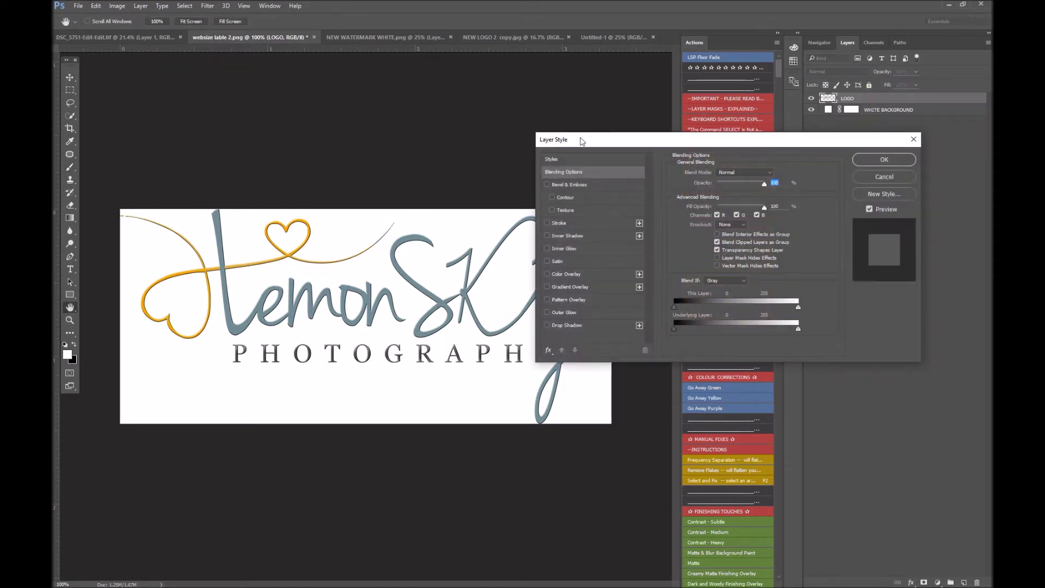
{"action": "left_click_drag", "start_coordinate": [713, 142], "coordinate": [565, 102]}
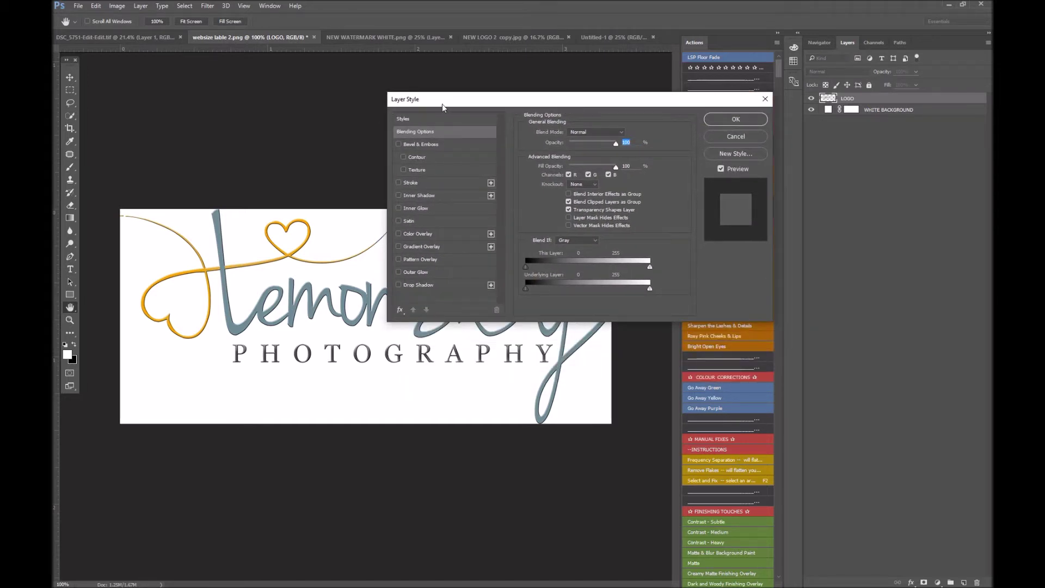
{"action": "left_click", "coordinate": [418, 234]}
{"action": "left_click", "coordinate": [626, 134]}
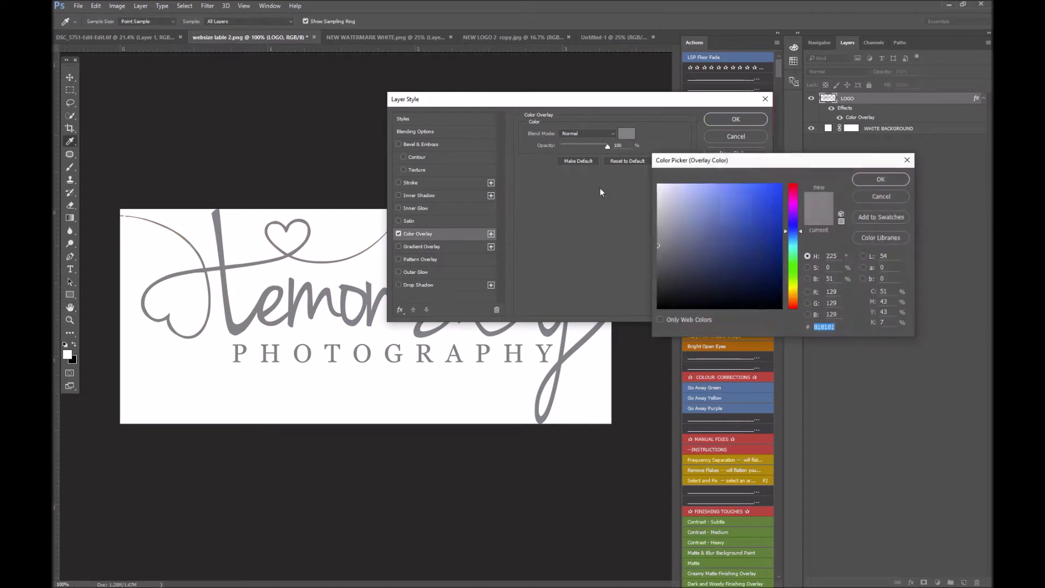
{"action": "left_click", "coordinate": [782, 308]}
{"action": "left_click", "coordinate": [877, 179]}
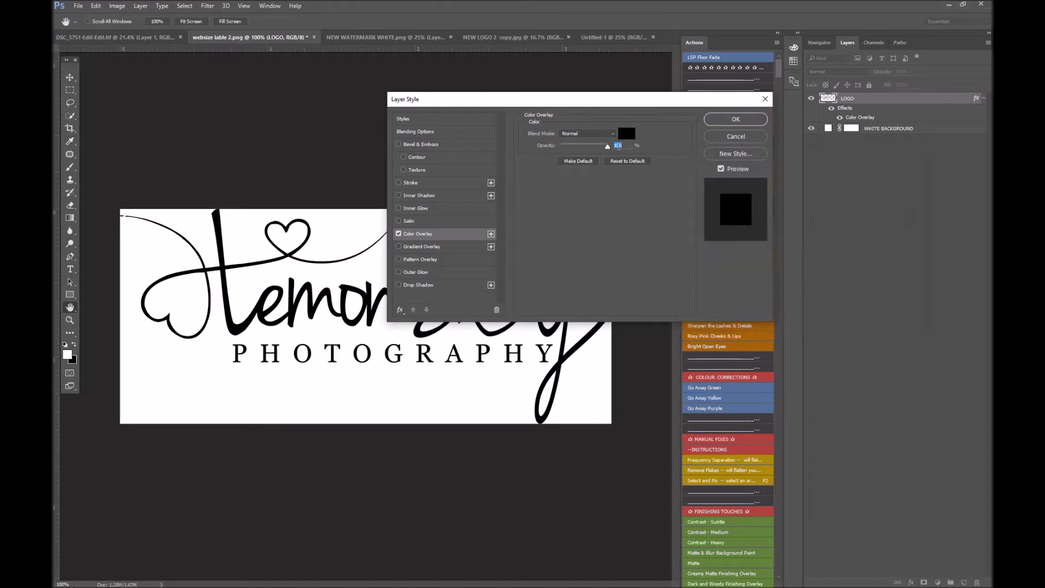
{"action": "left_click_drag", "start_coordinate": [607, 146], "coordinate": [580, 147]}
{"action": "type", "text": "100"}
{"action": "left_click", "coordinate": [736, 118]}
Flatten the logo onto the white background and check the image size without resizing
{"action": "right_click", "coordinate": [904, 131]}
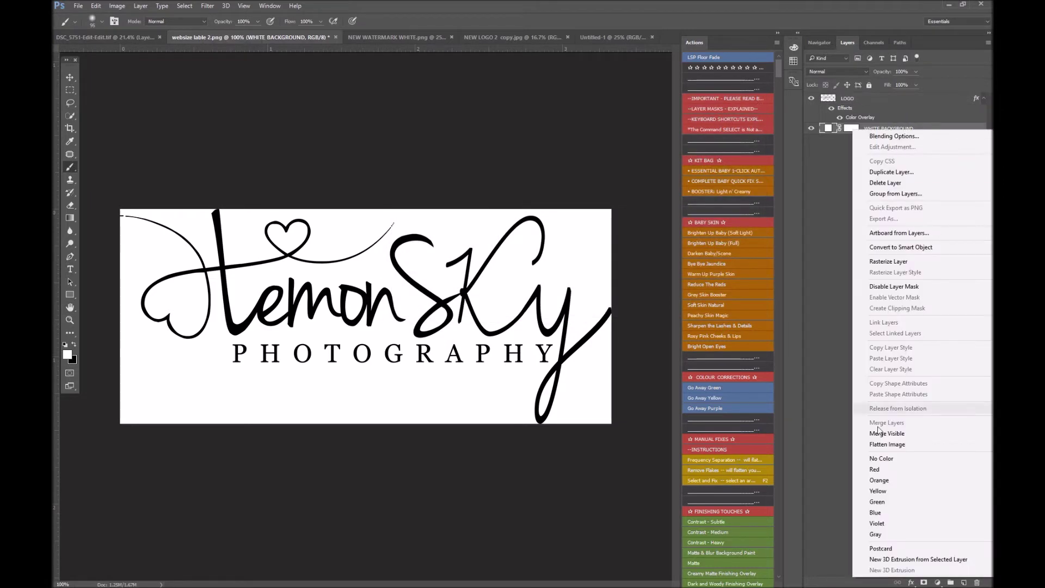
{"action": "left_click", "coordinate": [892, 444]}
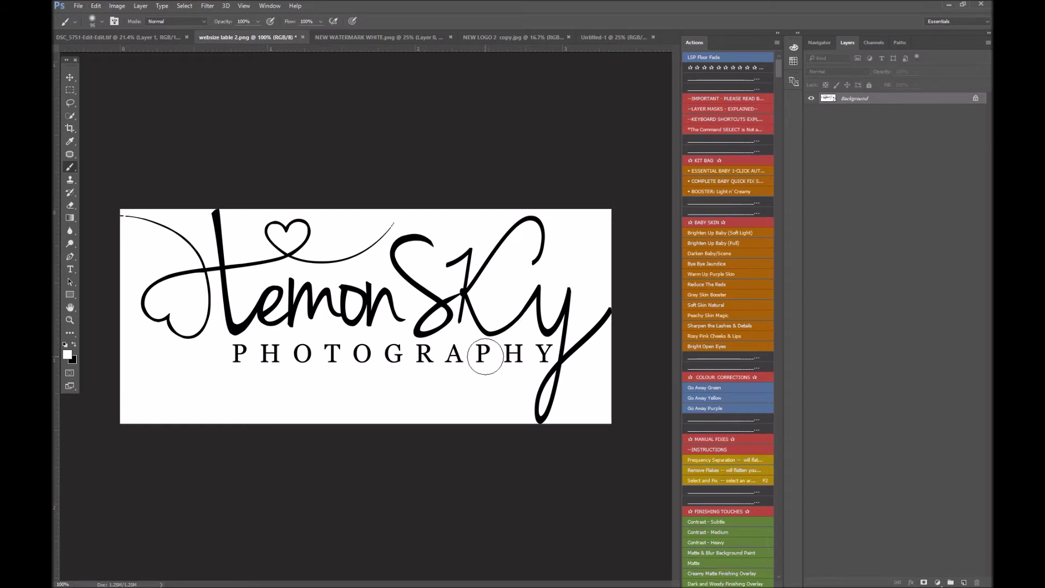
{"action": "key", "text": "ctrl+alt+i"}
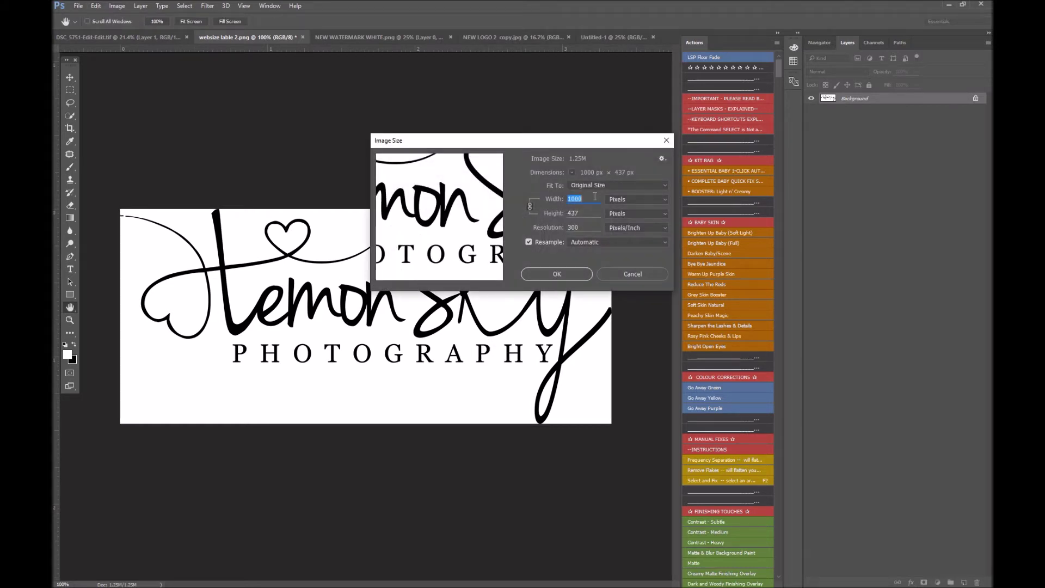
{"action": "left_click", "coordinate": [642, 276]}
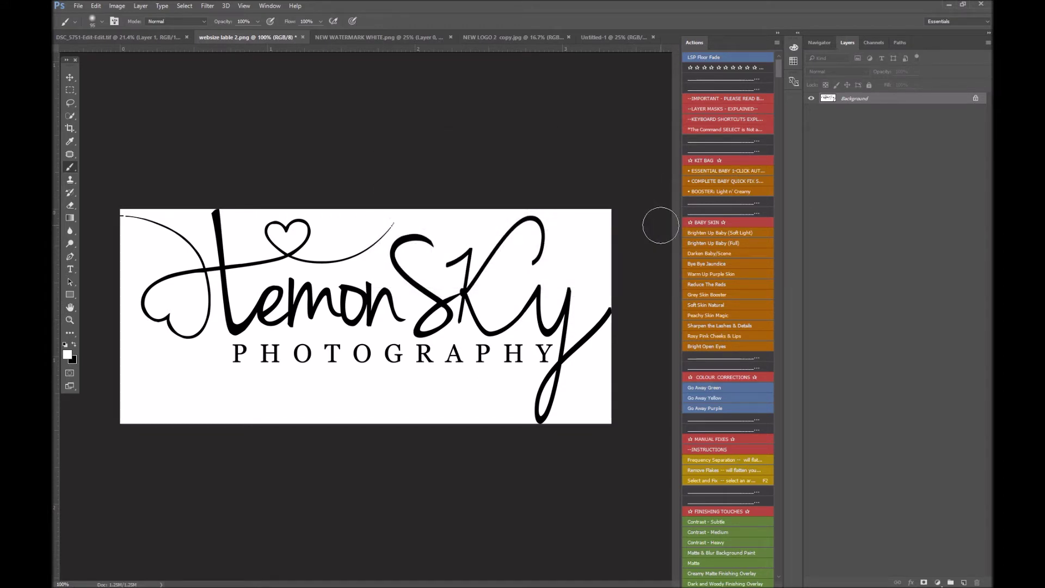
Define the logo as a brush preset named MY WATER and close the logo file
{"action": "left_click", "coordinate": [96, 5]}
{"action": "left_click", "coordinate": [123, 239]}
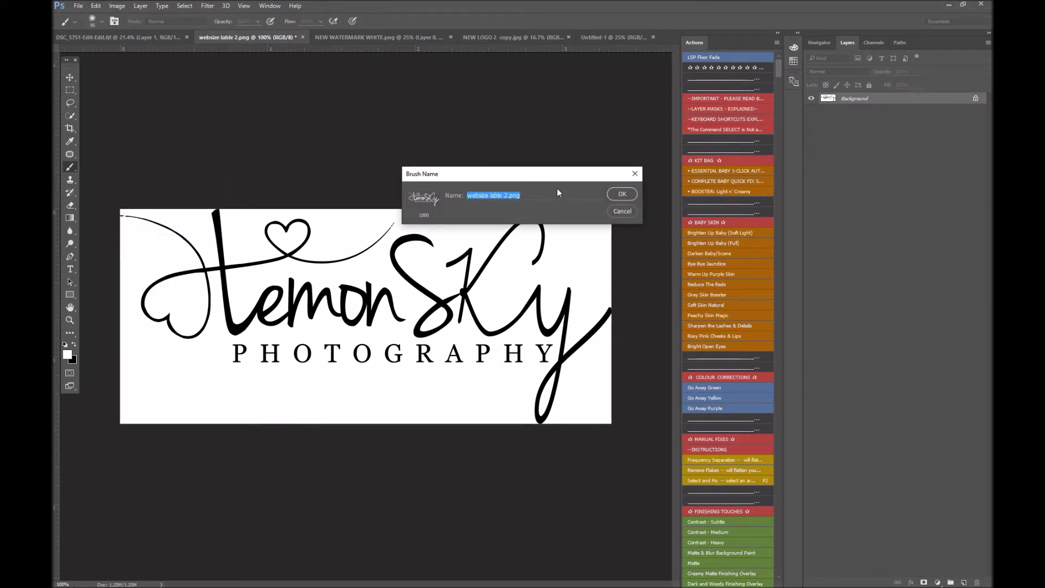
{"action": "type", "text": "MY WATERMARK 1"}
{"action": "left_click", "coordinate": [624, 197]}
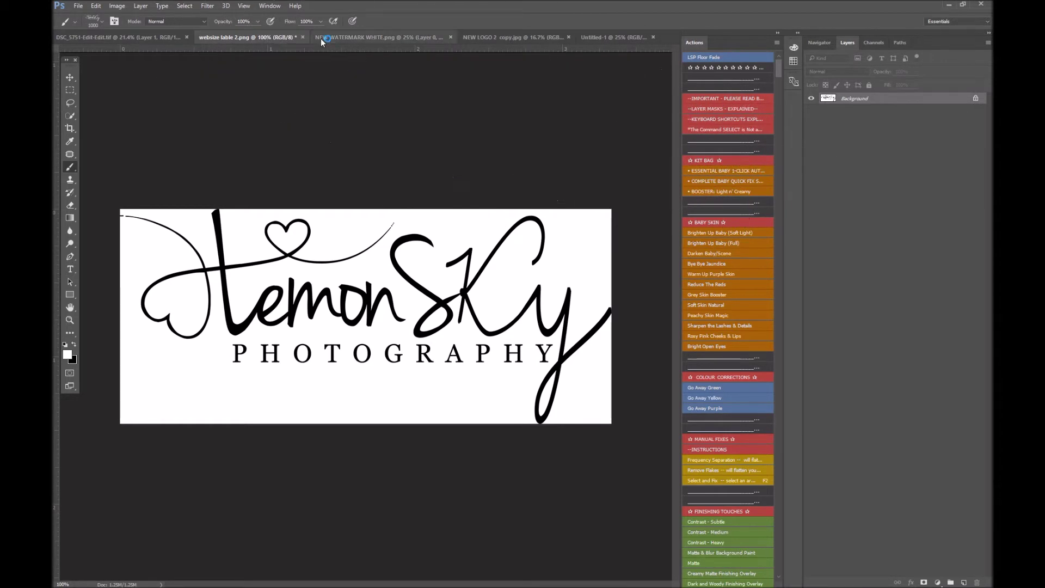
{"action": "left_click", "coordinate": [303, 37]}
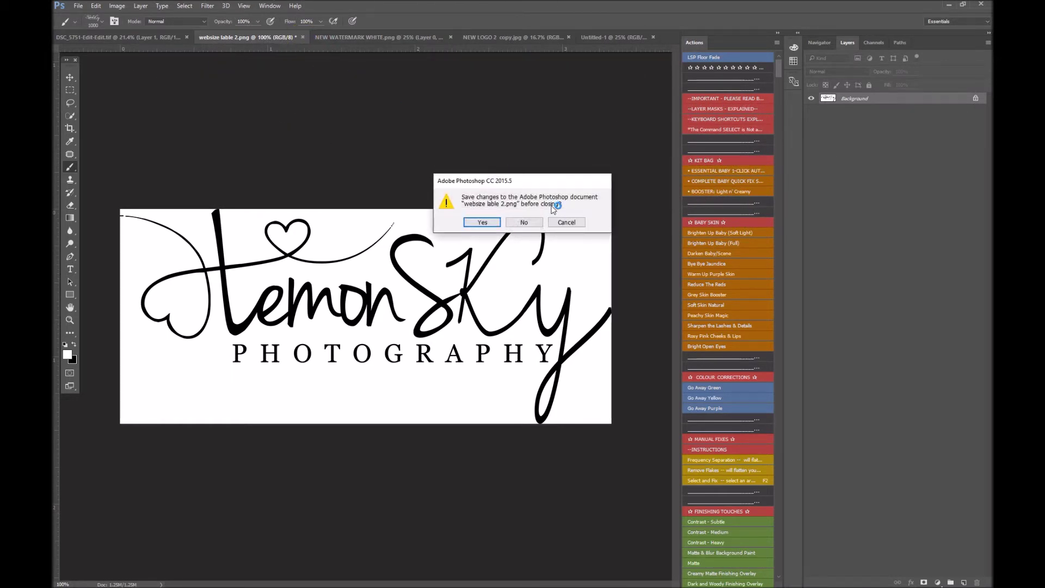
Discard the logo file changes, set white as foreground, and size the MY WATER brush to 1102 px
{"action": "left_click", "coordinate": [524, 223]}
{"action": "right_click", "coordinate": [278, 191]}
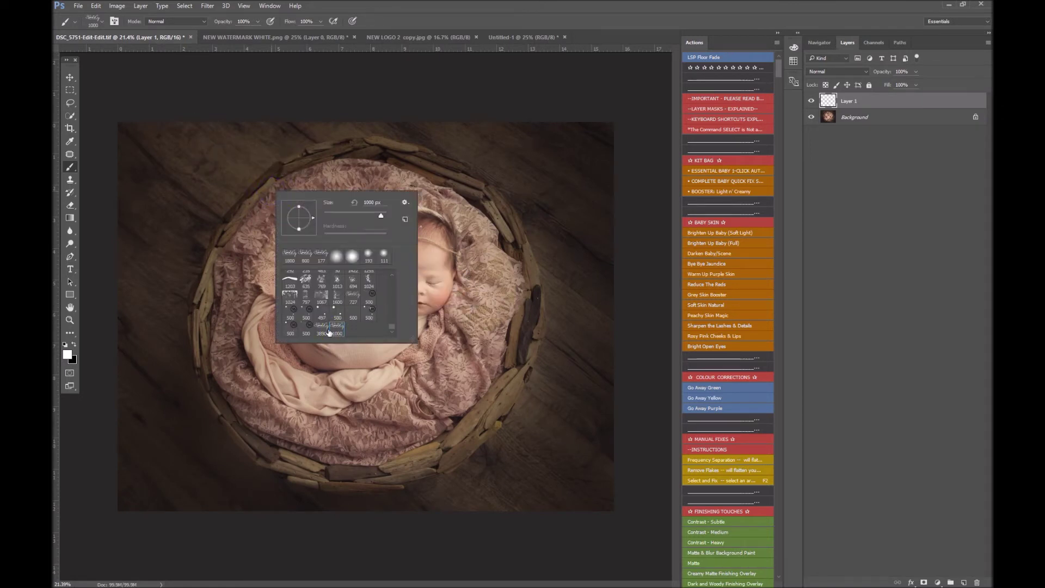
{"action": "left_click", "coordinate": [72, 356]}
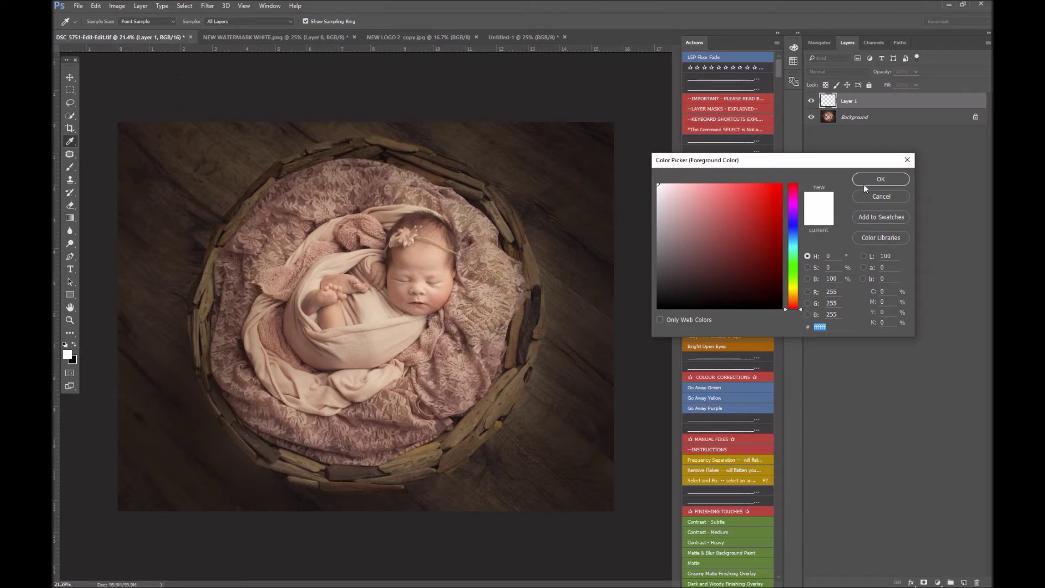
{"action": "left_click", "coordinate": [881, 179]}
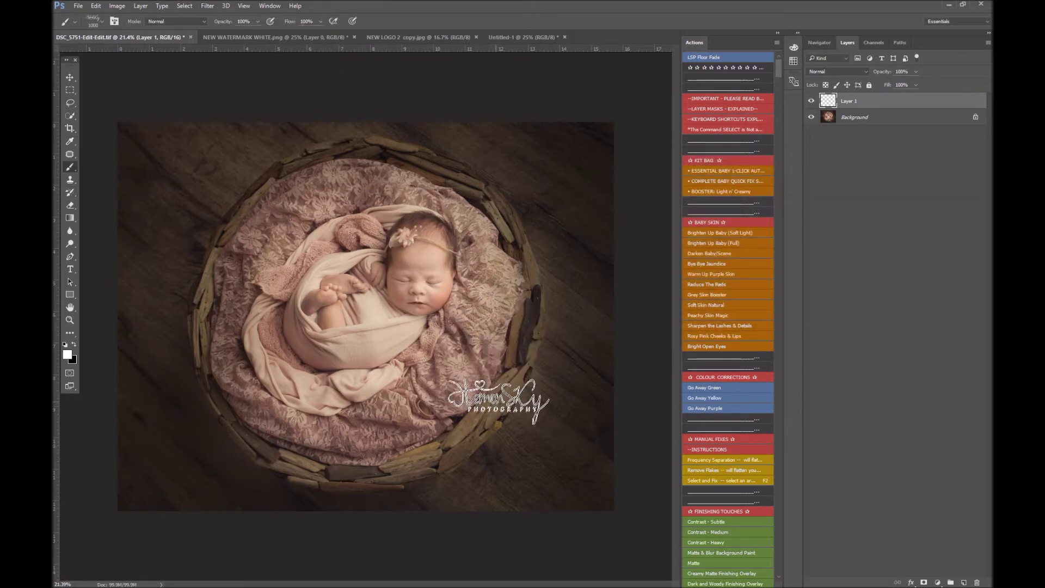
{"action": "key", "text": "bracketright"}
{"action": "key", "text": "bracketright"}
{"action": "key", "text": "bracketright"}
{"action": "key", "text": "bracketright"}
{"action": "key", "text": "bracketright"}
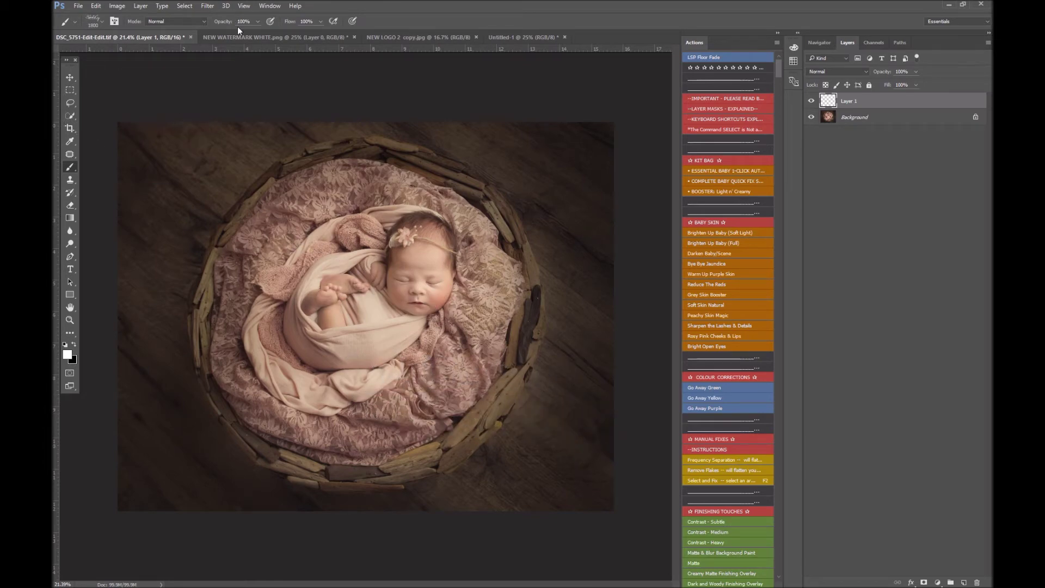
{"action": "right_click", "coordinate": [435, 280]}
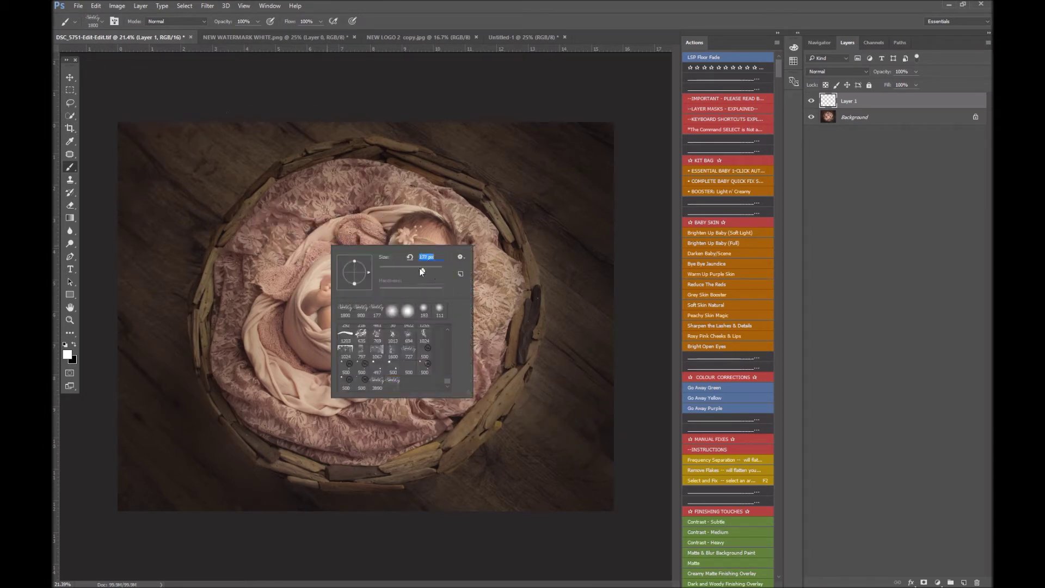
{"action": "key", "text": "Return"}
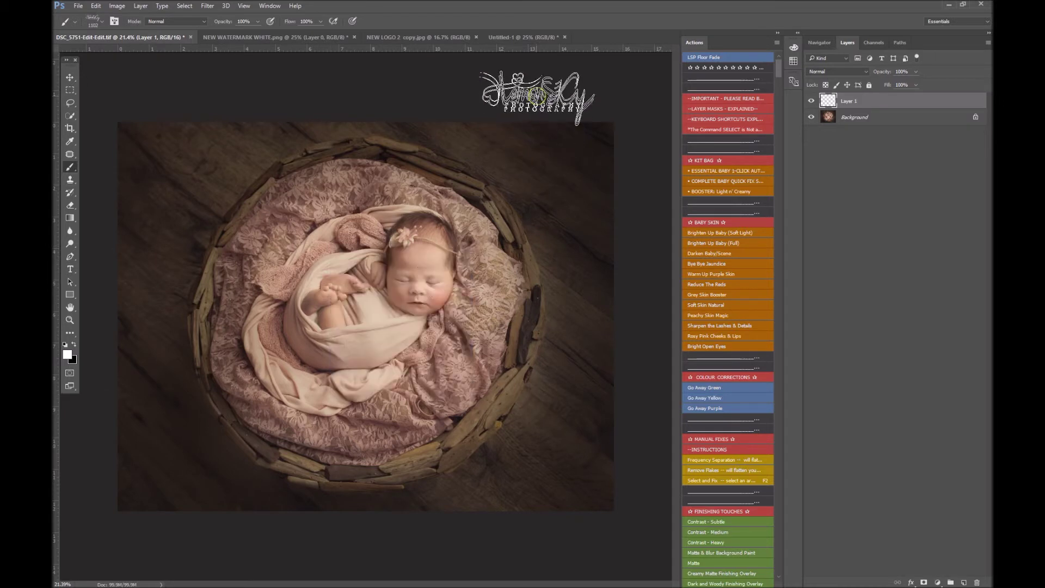
Try brush sizes up to 1900 px, test-stamp the white logo on the photo, and undo it
{"action": "key", "text": "bracketright"}
{"action": "key", "text": "bracketright"}
{"action": "key", "text": "bracketright"}
{"action": "key", "text": "bracketright"}
{"action": "key", "text": "bracketright"}
{"action": "key", "text": "bracketright"}
{"action": "key", "text": "bracketright"}
{"action": "key", "text": "bracketright"}
{"action": "key", "text": "bracketright"}
{"action": "key", "text": "bracketright"}
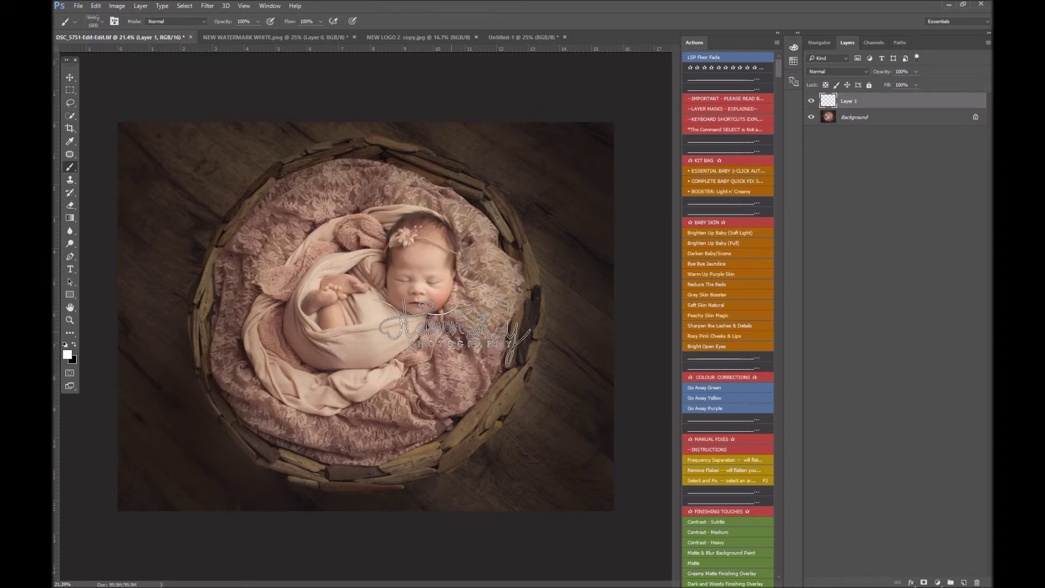
{"action": "key", "text": "bracketright"}
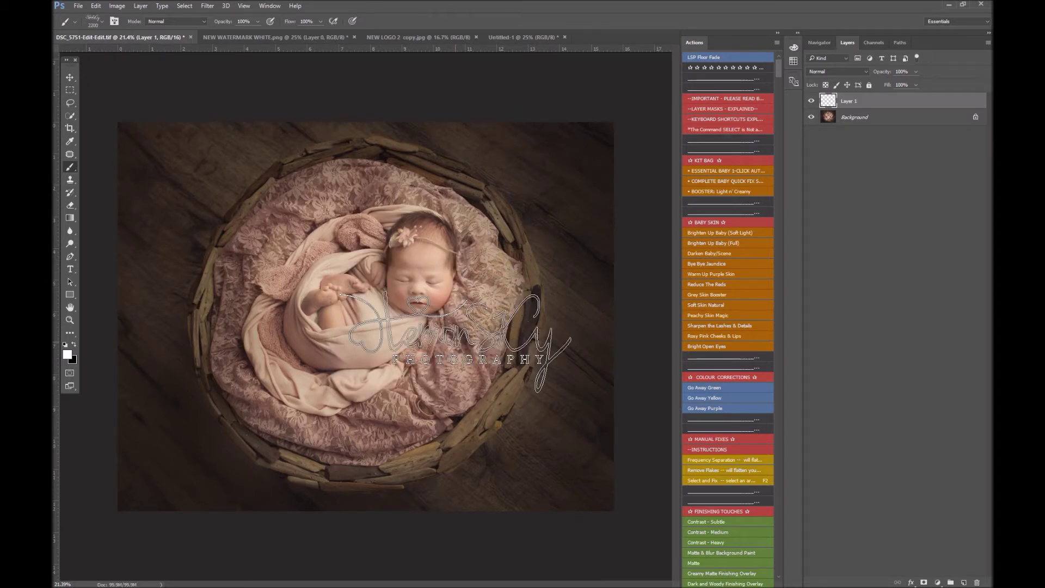
{"action": "key", "text": "bracketleft"}
{"action": "key", "text": "bracketleft"}
{"action": "key", "text": "bracketleft"}
{"action": "key", "text": "bracketleft"}
{"action": "key", "text": "bracketleft"}
{"action": "key", "text": "bracketleft"}
{"action": "key", "text": "bracketleft"}
{"action": "key", "text": "bracketleft"}
{"action": "key", "text": "bracketleft"}
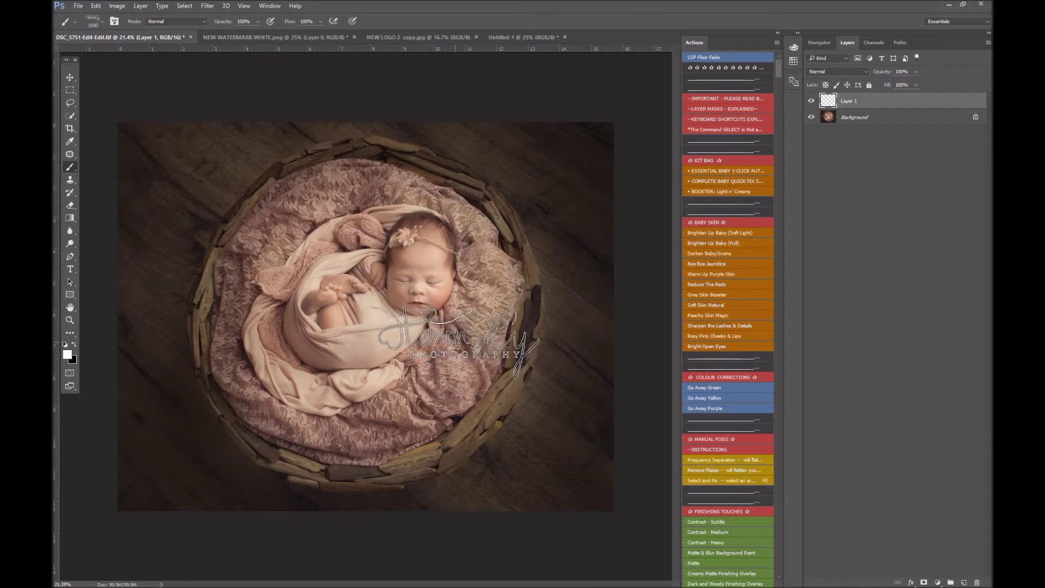
{"action": "key", "text": "bracketright"}
{"action": "key", "text": "bracketright"}
{"action": "key", "text": "bracketright"}
{"action": "key", "text": "bracketright"}
{"action": "key", "text": "bracketright"}
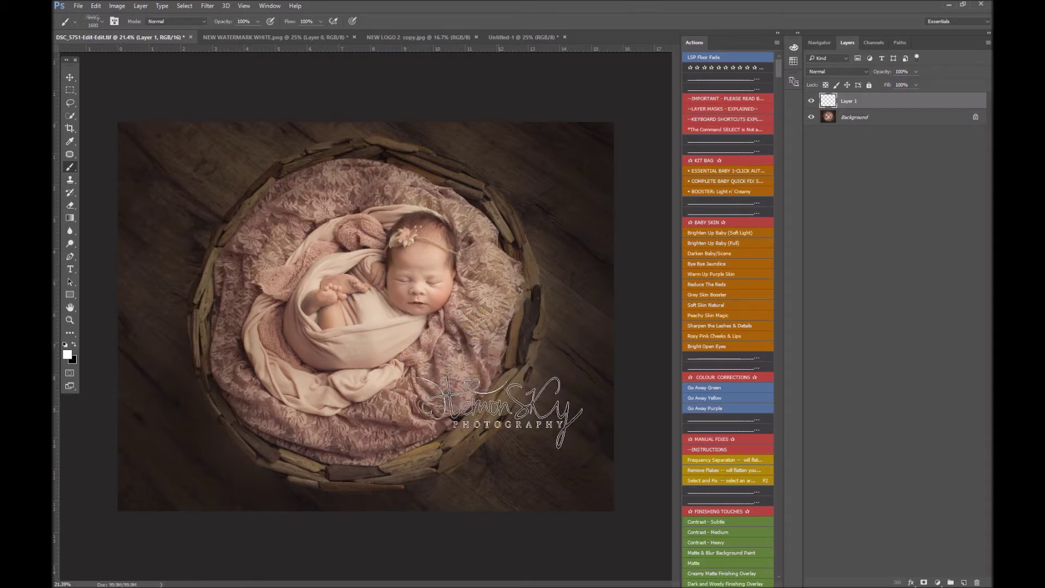
{"action": "key", "text": "bracketright"}
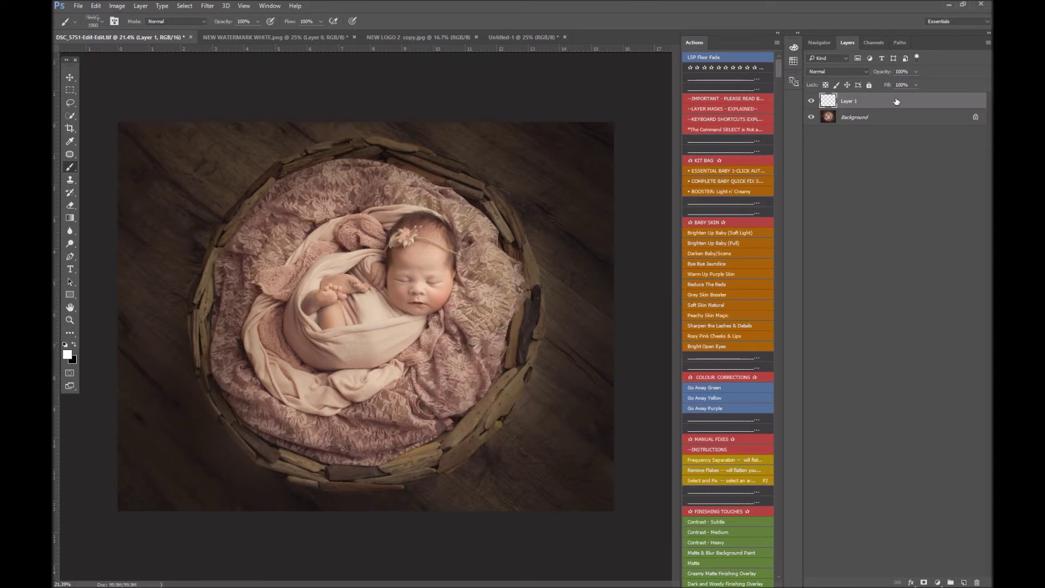
{"action": "left_click", "coordinate": [811, 101]}
{"action": "left_click", "coordinate": [851, 117]}
{"action": "left_click", "coordinate": [848, 101]}
{"action": "left_click", "coordinate": [811, 100]}
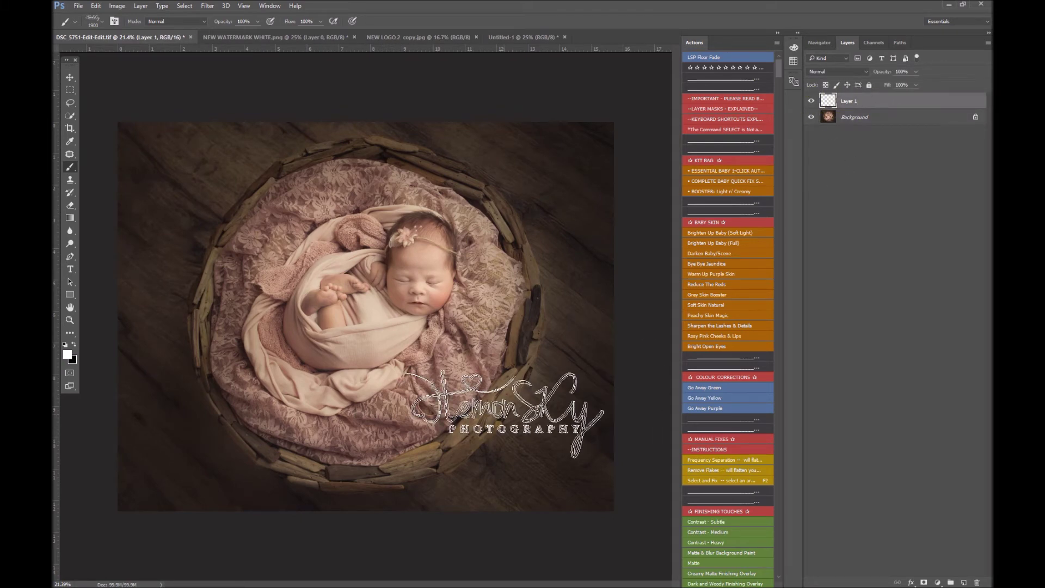
{"action": "left_click", "coordinate": [480, 432]}
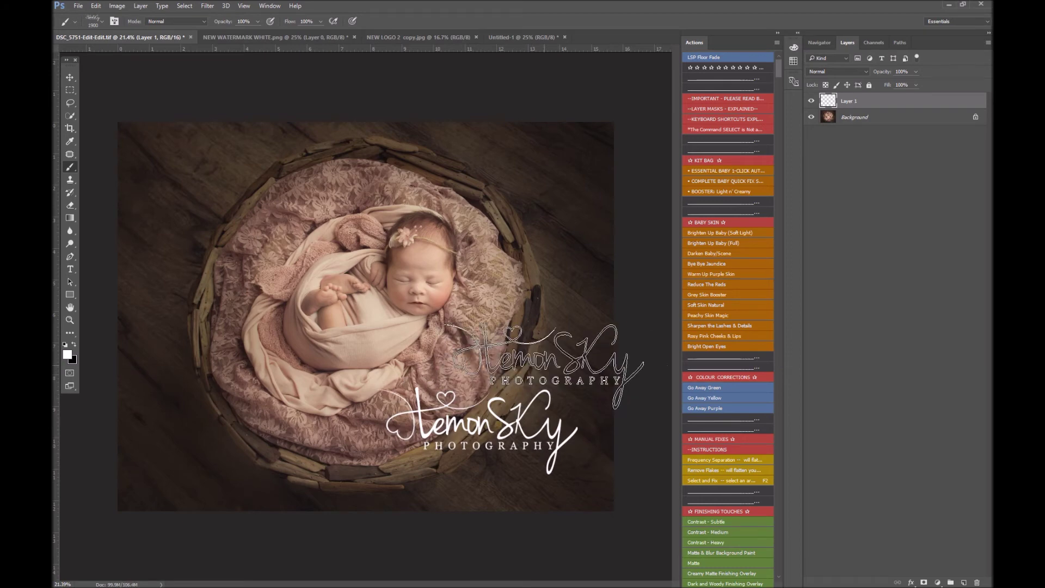
{"action": "key", "text": "ctrl+z"}
Test-stamp the logo at 300 px, then at 900 px with 41% opacity, undoing each
{"action": "key", "text": "bracketleft"}
{"action": "key", "text": "bracketleft"}
{"action": "key", "text": "bracketleft"}
{"action": "key", "text": "bracketleft"}
{"action": "key", "text": "bracketleft"}
{"action": "key", "text": "bracketleft"}
{"action": "key", "text": "bracketleft"}
{"action": "key", "text": "bracketleft"}
{"action": "key", "text": "bracketleft"}
{"action": "key", "text": "bracketleft"}
{"action": "key", "text": "bracketleft"}
{"action": "key", "text": "bracketleft"}
{"action": "key", "text": "bracketleft"}
{"action": "key", "text": "bracketleft"}
{"action": "key", "text": "bracketleft"}
{"action": "key", "text": "bracketleft"}
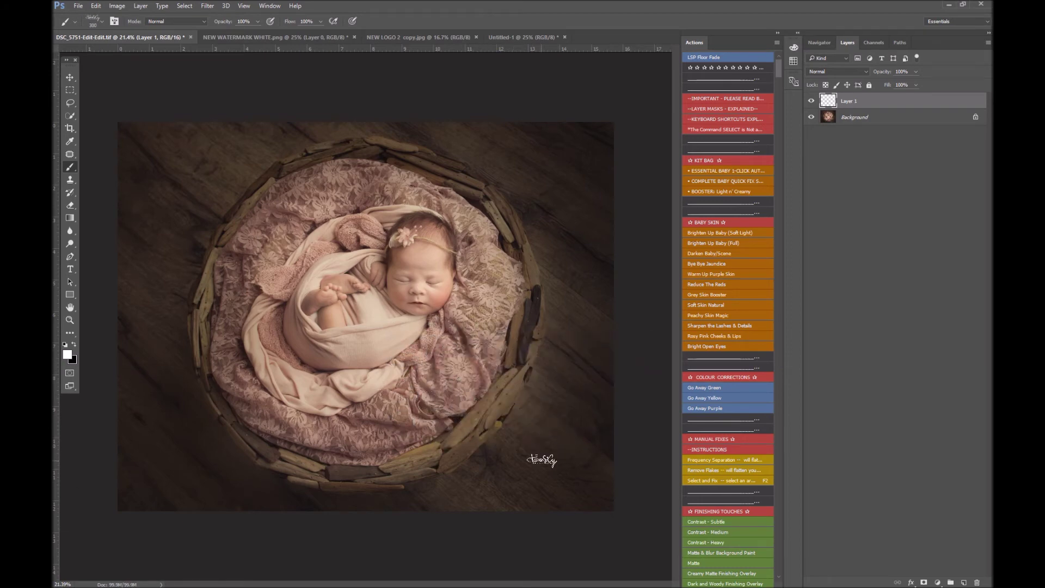
{"action": "left_click", "coordinate": [556, 475]}
{"action": "key", "text": "ctrl+z"}
{"action": "key", "text": "bracketright"}
{"action": "key", "text": "bracketright"}
{"action": "key", "text": "bracketright"}
{"action": "key", "text": "bracketright"}
{"action": "key", "text": "bracketright"}
{"action": "key", "text": "bracketright"}
{"action": "key", "text": "bracketright"}
{"action": "key", "text": "bracketright"}
{"action": "key", "text": "bracketright"}
{"action": "key", "text": "bracketright"}
{"action": "key", "text": "bracketright"}
{"action": "key", "text": "bracketright"}
{"action": "left_click", "coordinate": [257, 21]}
{"action": "left_click_drag", "start_coordinate": [261, 33], "coordinate": [230, 33]}
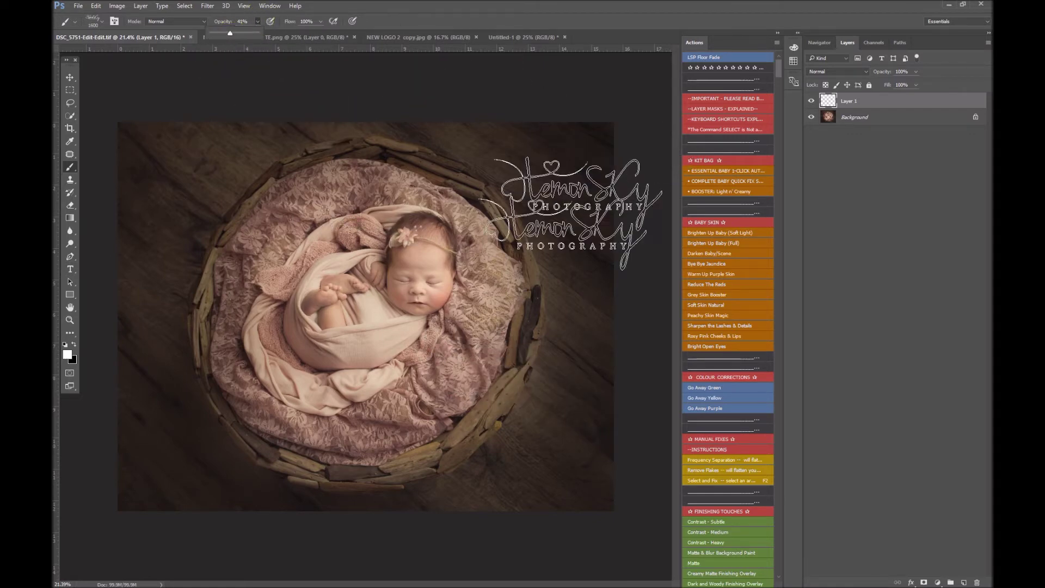
{"action": "left_click", "coordinate": [505, 421]}
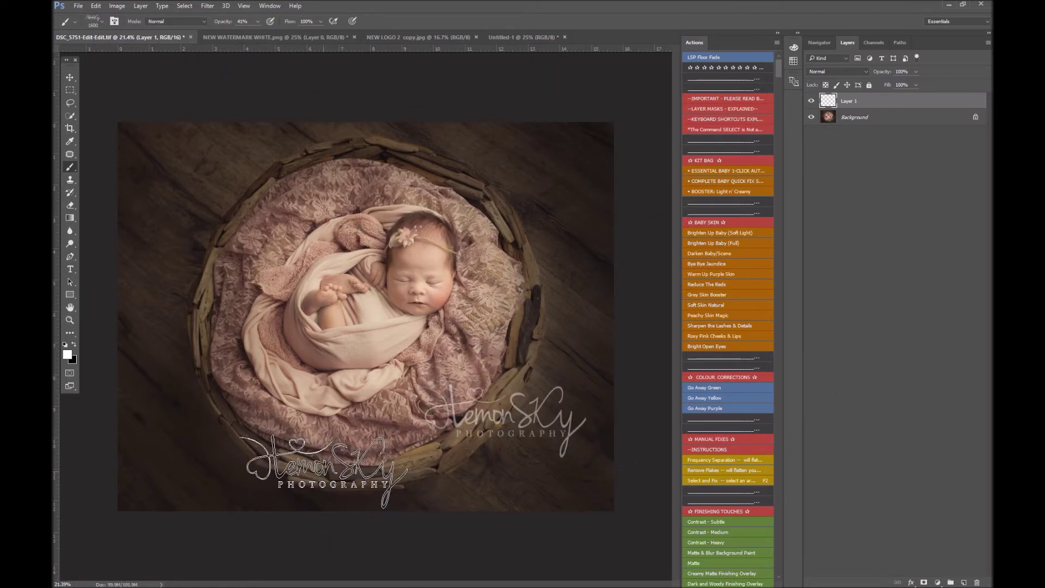
{"action": "key", "text": "ctrl+z"}
Test-stamp a large faint 4800 px logo across the photo and undo it
{"action": "key", "text": "bracketright"}
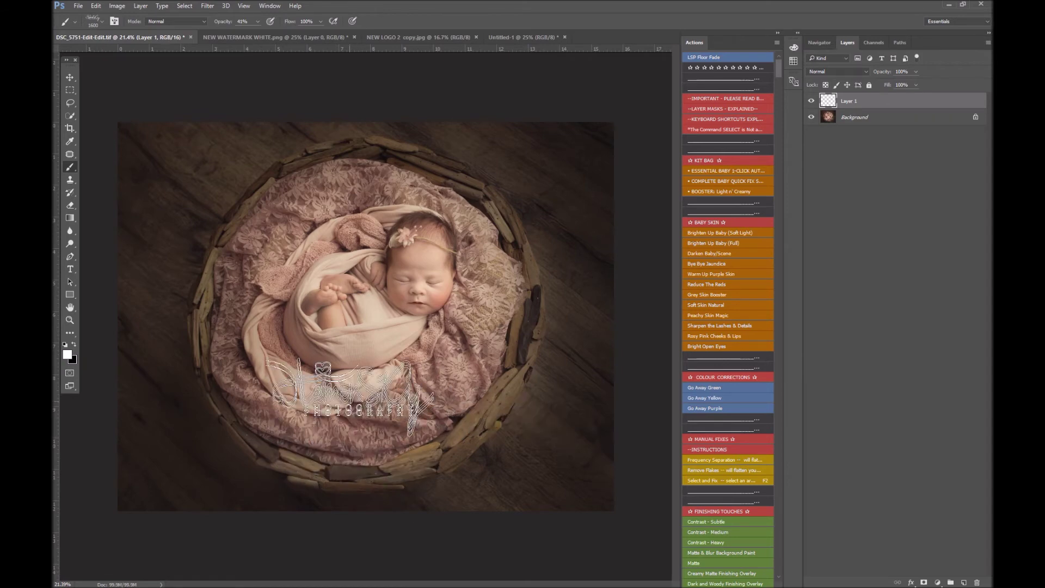
{"action": "key", "text": "bracketright"}
{"action": "key", "text": "bracketright"}
{"action": "key", "text": "bracketright"}
{"action": "key", "text": "bracketright"}
{"action": "key", "text": "bracketright"}
{"action": "key", "text": "bracketright"}
{"action": "key", "text": "bracketright"}
{"action": "key", "text": "bracketright"}
{"action": "key", "text": "bracketright"}
{"action": "key", "text": "bracketright"}
{"action": "key", "text": "bracketright"}
{"action": "key", "text": "bracketright"}
{"action": "key", "text": "bracketright"}
{"action": "key", "text": "bracketright"}
{"action": "key", "text": "bracketright"}
{"action": "key", "text": "bracketright"}
{"action": "key", "text": "bracketright"}
{"action": "key", "text": "bracketright"}
{"action": "key", "text": "bracketright"}
{"action": "key", "text": "bracketright"}
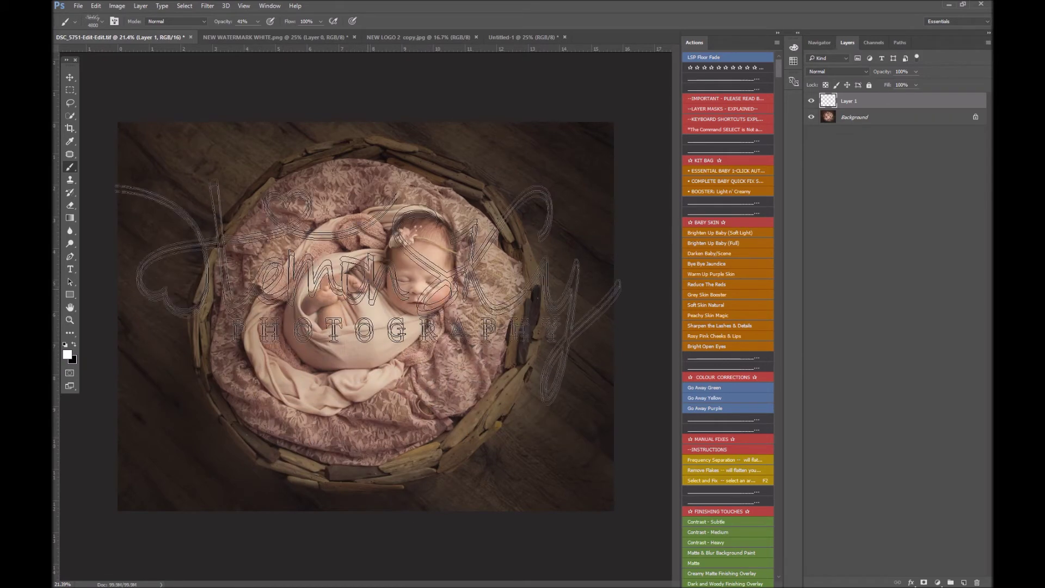
{"action": "left_click", "coordinate": [368, 298]}
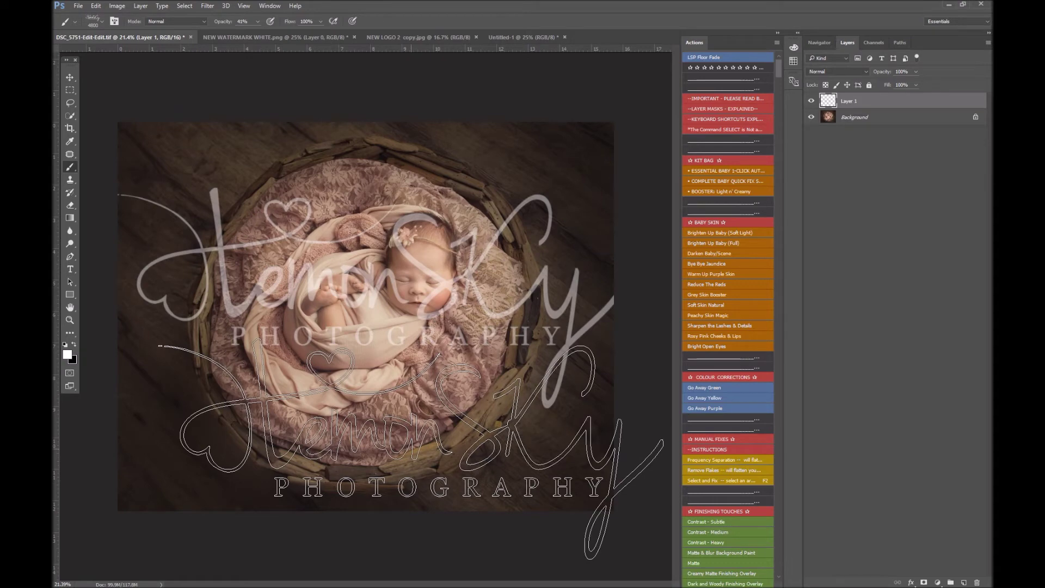
{"action": "key", "text": "ctrl+z"}
{"action": "right_click", "coordinate": [471, 407]}
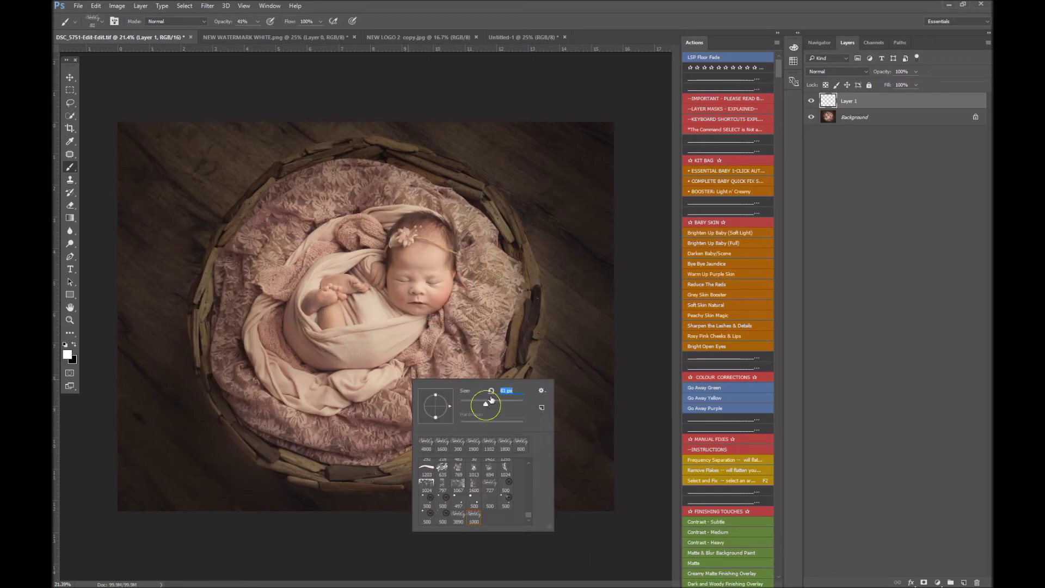
{"action": "left_click", "coordinate": [276, 37]}
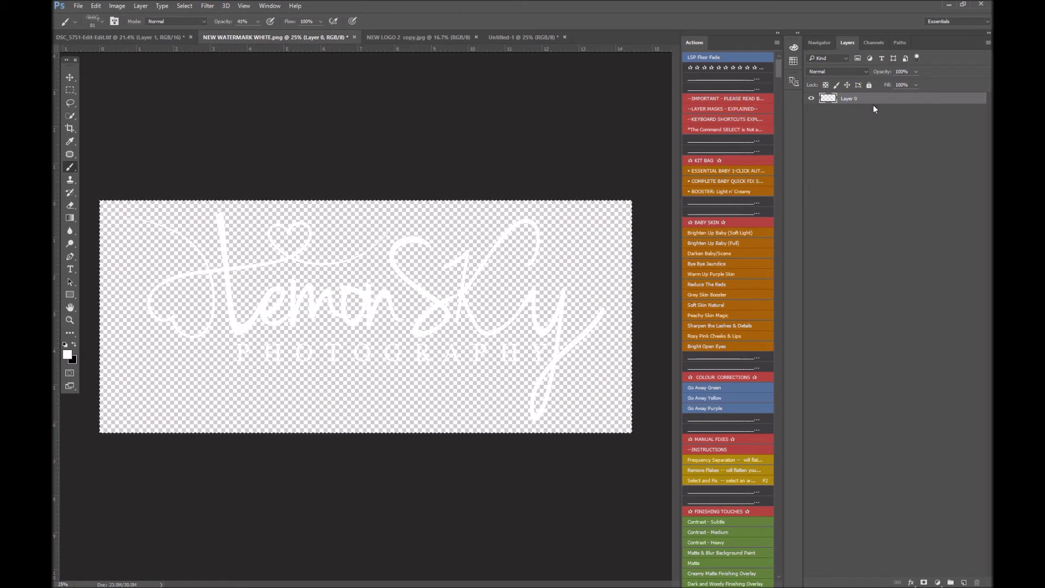
Zoom out until the whole logo fits, then invert it from white to black
{"action": "key", "text": "z"}
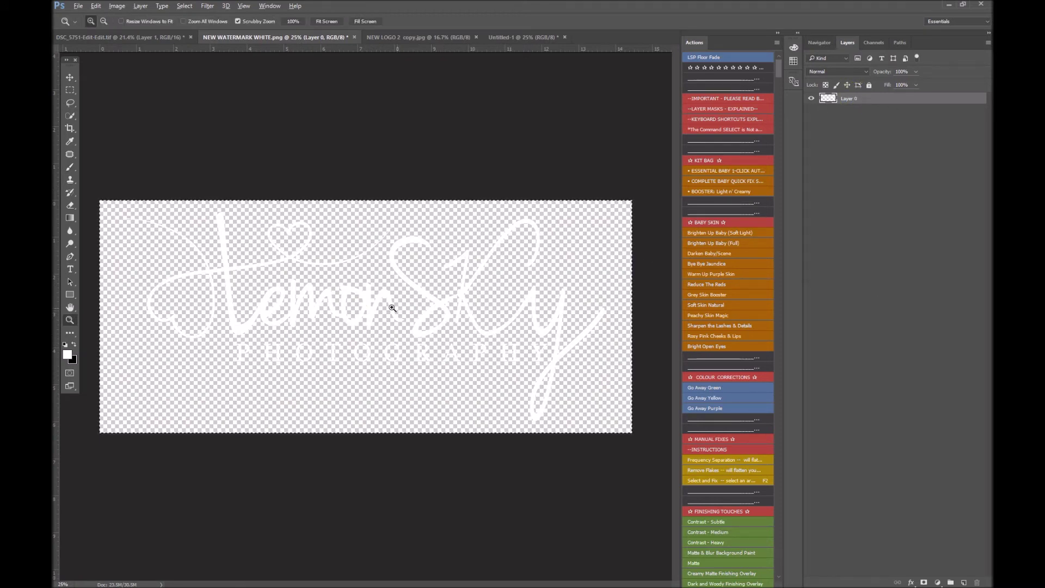
{"action": "left_click_drag", "start_coordinate": [392, 308], "coordinate": [392, 305]}
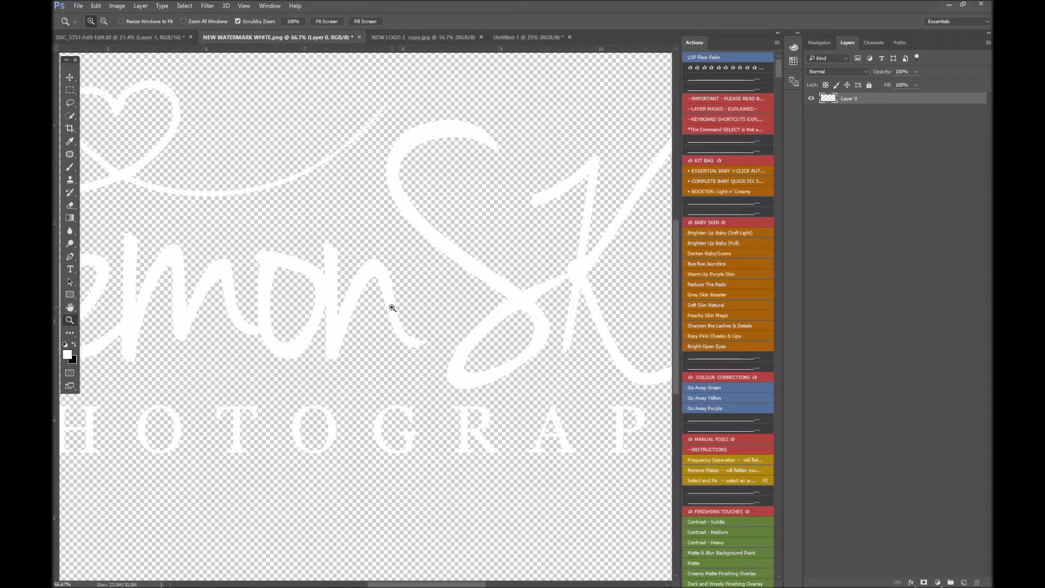
{"action": "left_click", "coordinate": [379, 372], "text": "alt"}
{"action": "left_click", "coordinate": [375, 350], "text": "alt"}
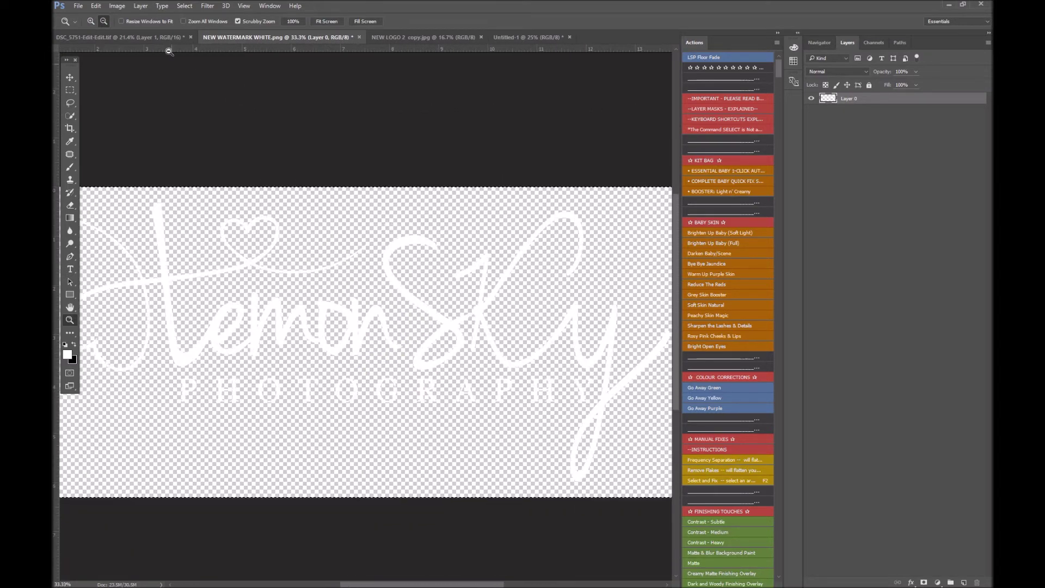
{"action": "left_click", "coordinate": [352, 200], "text": "alt"}
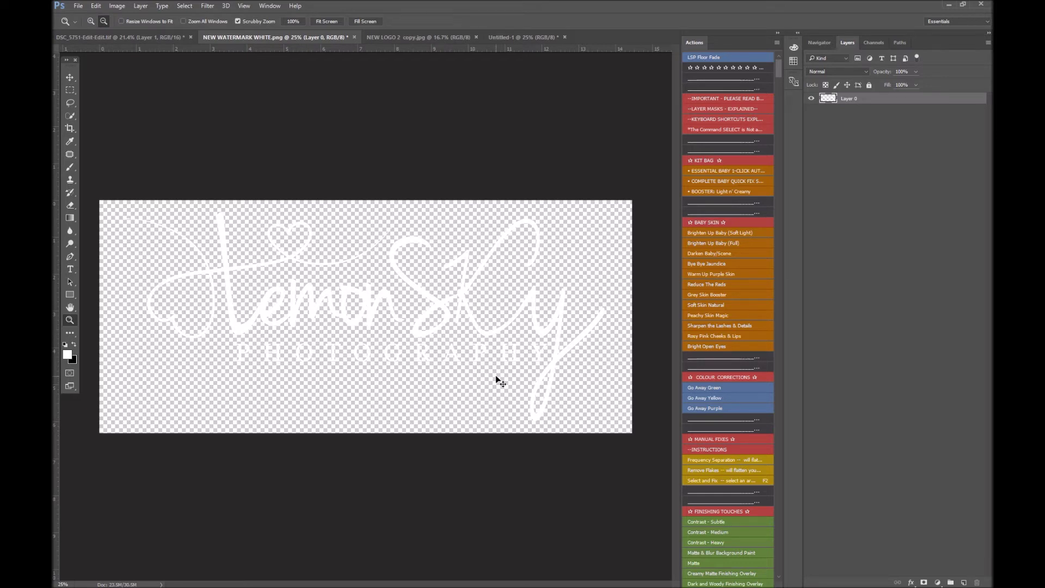
{"action": "key", "text": "ctrl+i"}
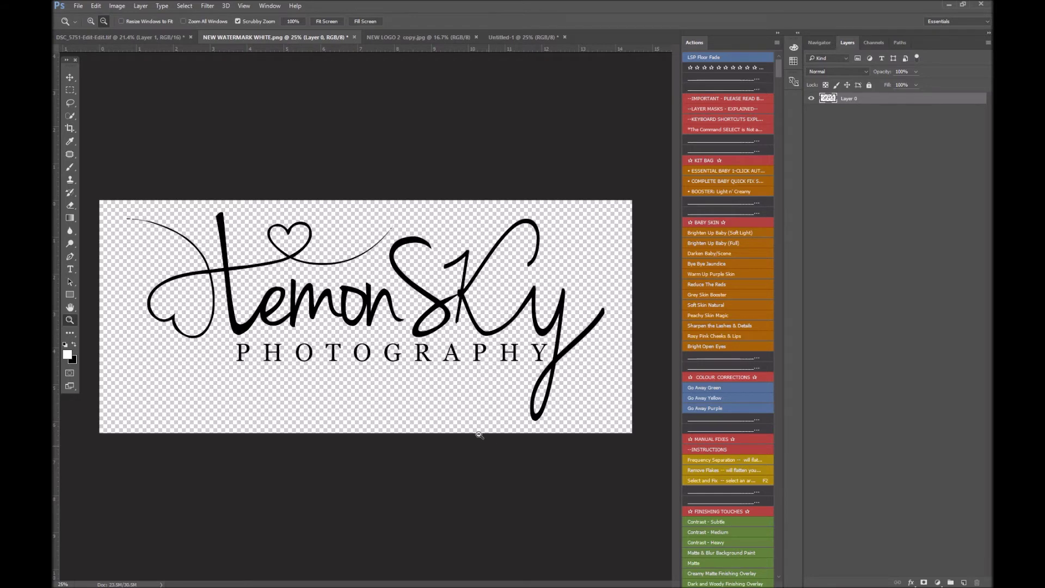
Flatten the black logo, define it as brush preset NEW WATERMARK 2, and close the file
{"action": "right_click", "coordinate": [906, 104]}
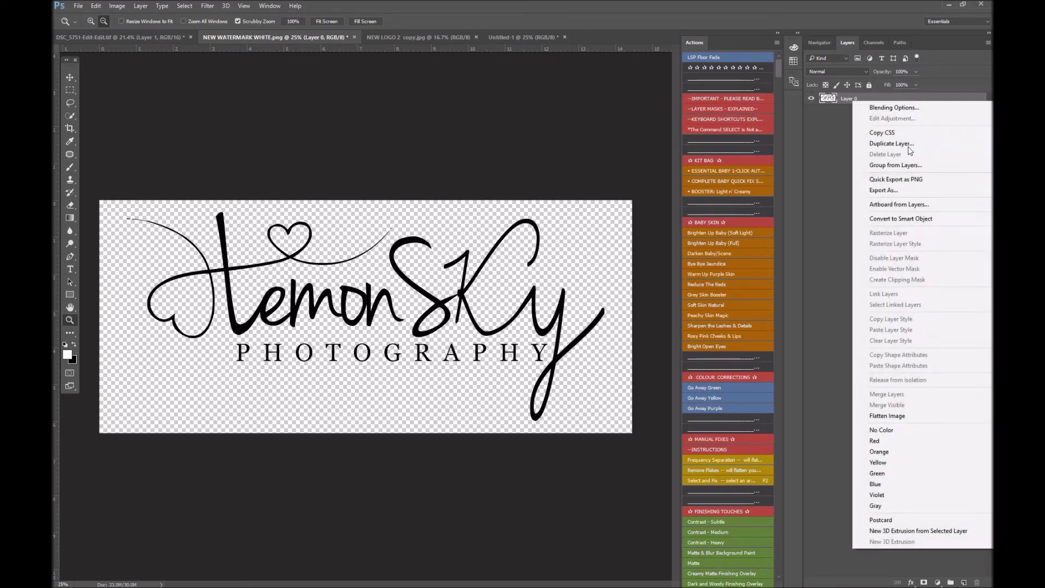
{"action": "left_click", "coordinate": [899, 413]}
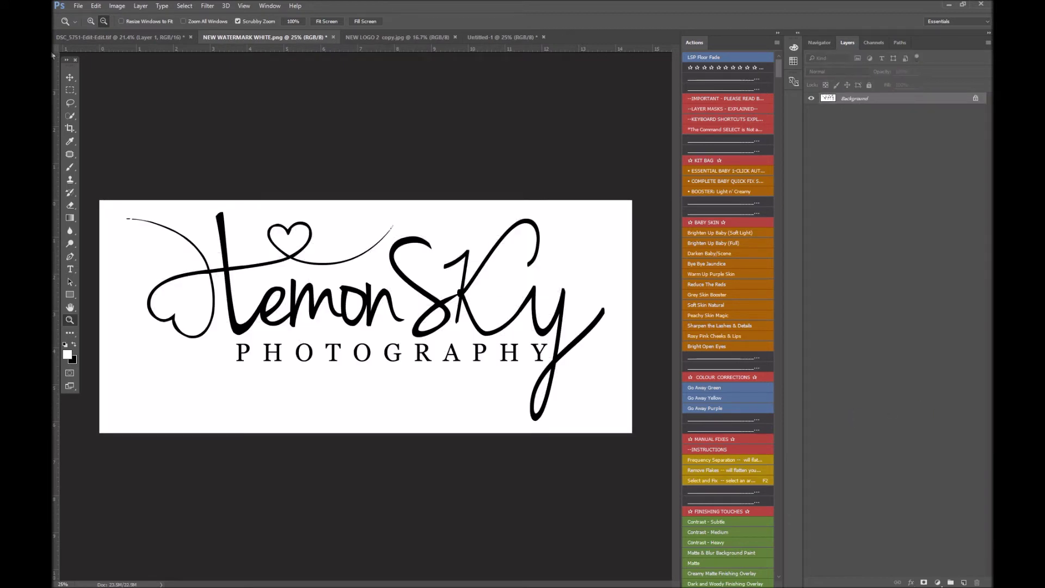
{"action": "left_click", "coordinate": [96, 6]}
{"action": "left_click", "coordinate": [180, 240]}
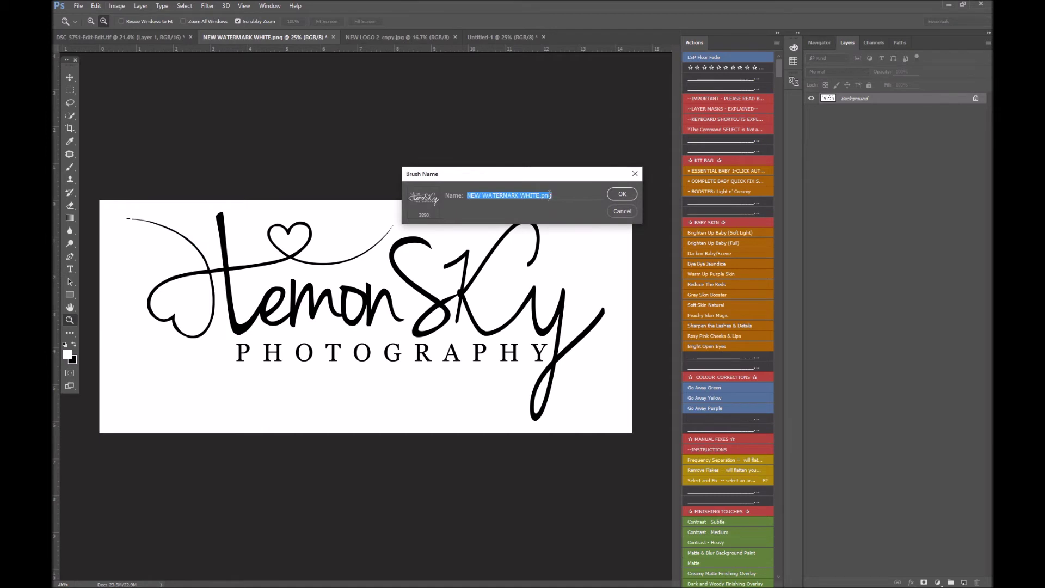
{"action": "type", "text": "NEW WATER"}
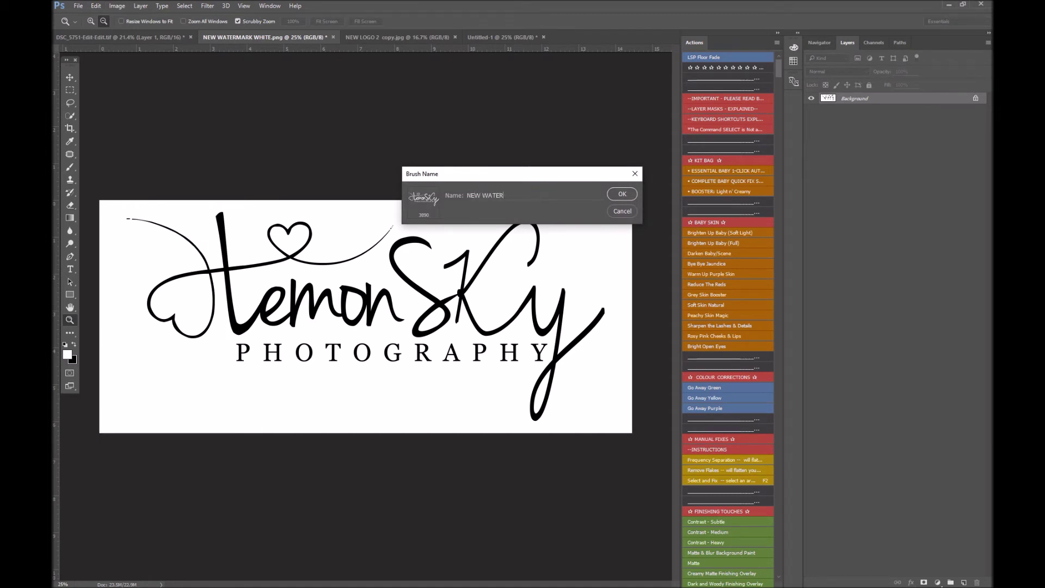
{"action": "key", "text": "Return"}
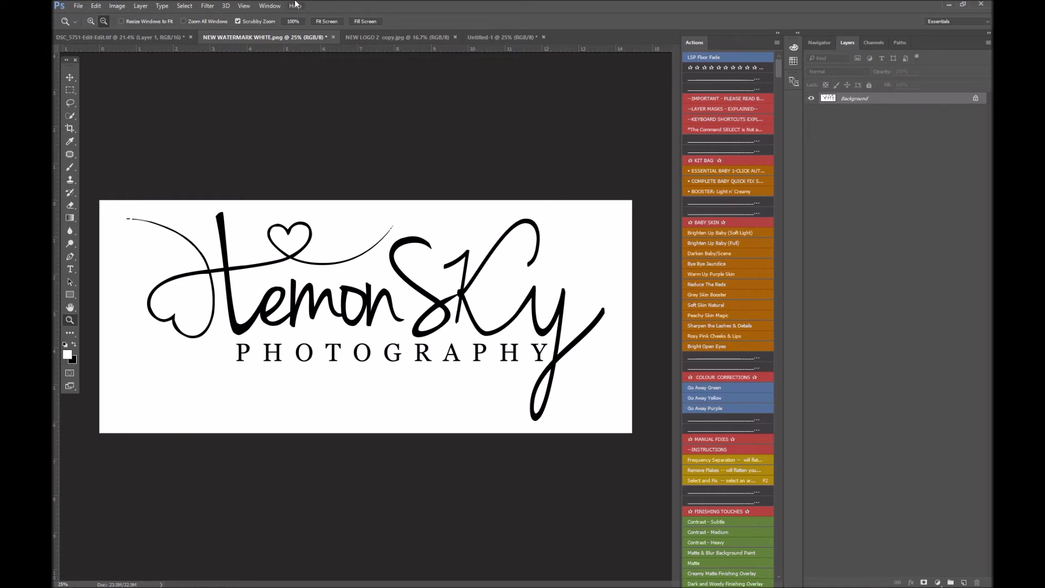
{"action": "left_click", "coordinate": [333, 37]}
Close the logo file, then test-stamp the logo brush at 2000 px on the photo and undo it
{"action": "left_click", "coordinate": [479, 289]}
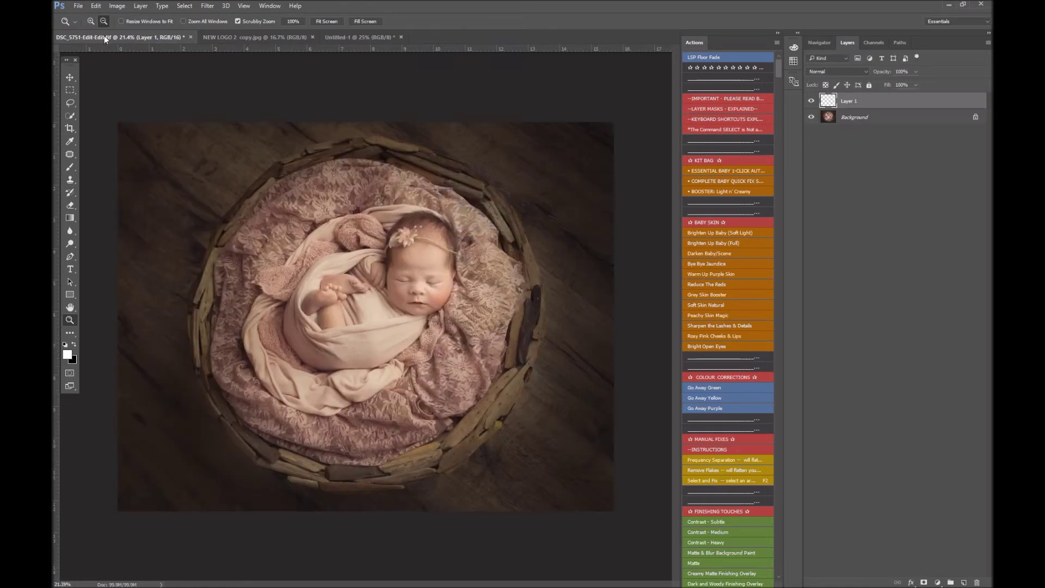
{"action": "right_click", "coordinate": [478, 313]}
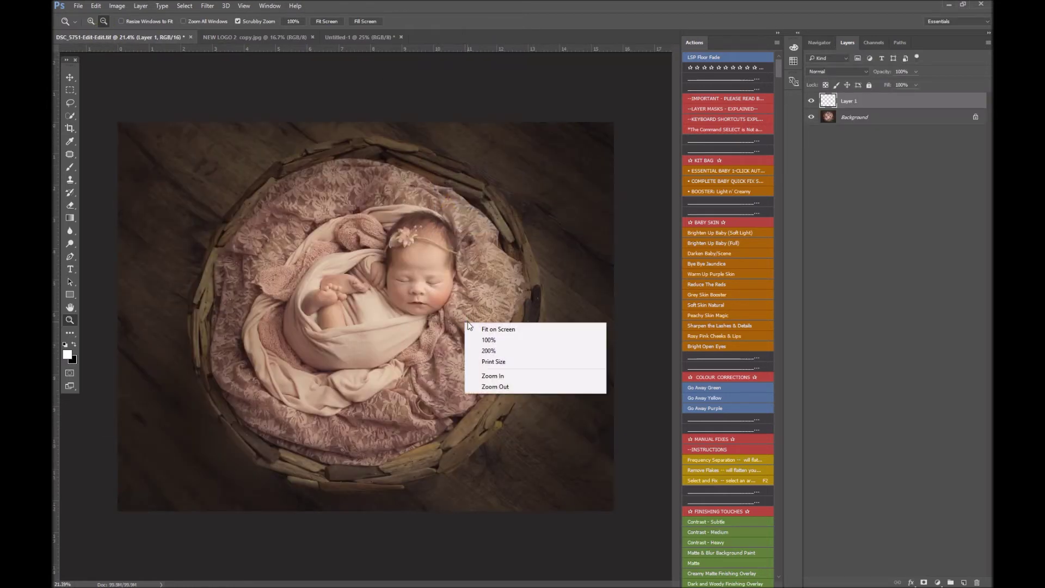
{"action": "left_click", "coordinate": [61, 169]}
{"action": "left_click", "coordinate": [69, 167]}
{"action": "right_click", "coordinate": [401, 222]}
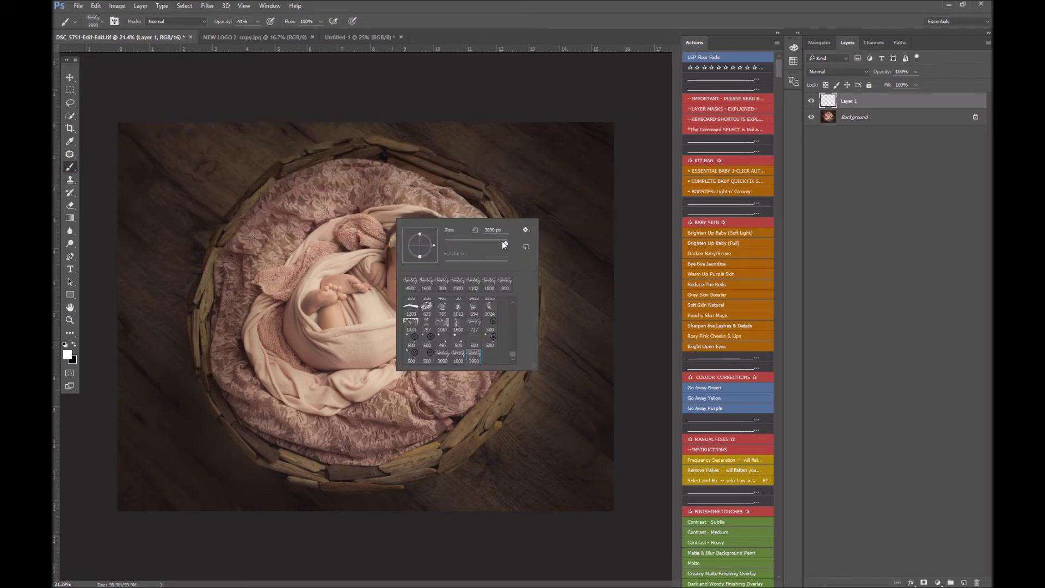
{"action": "left_click_drag", "start_coordinate": [504, 244], "coordinate": [498, 243]}
{"action": "type", "text": "500"}
{"action": "key", "text": "Return"}
{"action": "key", "text": "bracketright"}
{"action": "key", "text": "bracketright"}
{"action": "key", "text": "bracketright"}
{"action": "key", "text": "bracketright"}
{"action": "key", "text": "bracketright"}
{"action": "key", "text": "bracketright"}
{"action": "key", "text": "bracketright"}
{"action": "key", "text": "bracketright"}
{"action": "key", "text": "bracketright"}
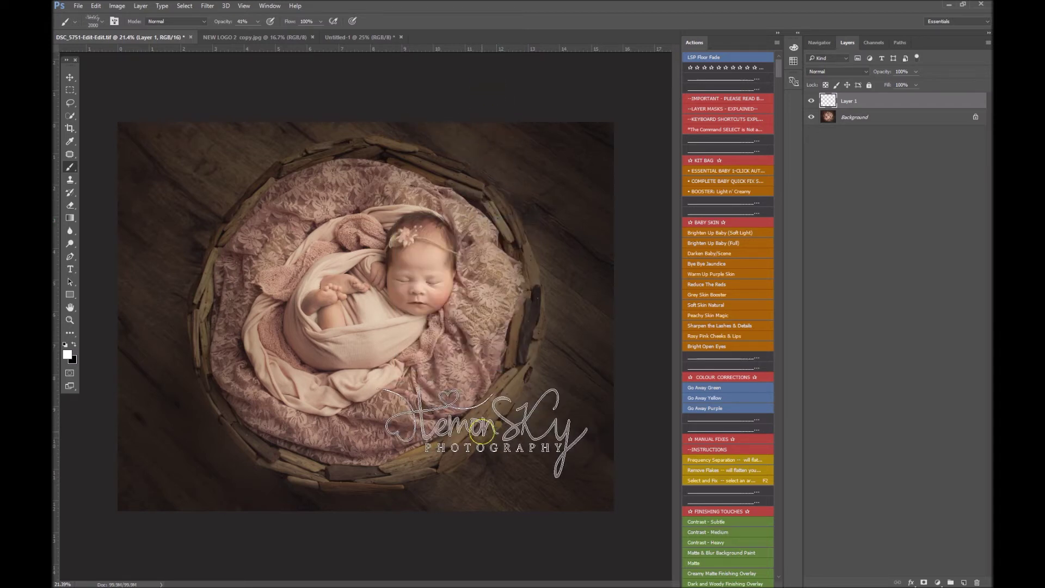
{"action": "left_click", "coordinate": [485, 433]}
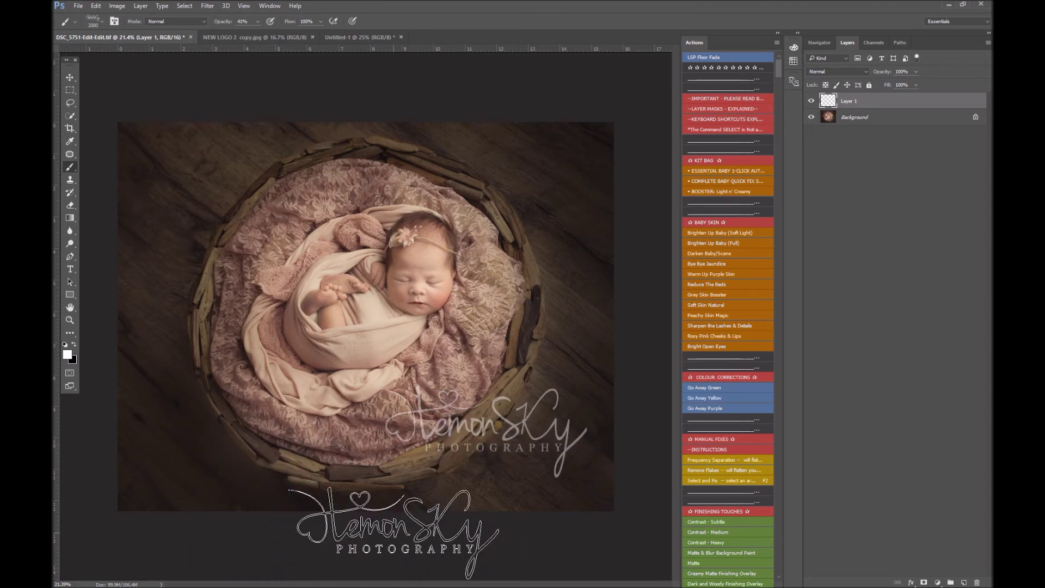
{"action": "key", "text": "ctrl+z"}
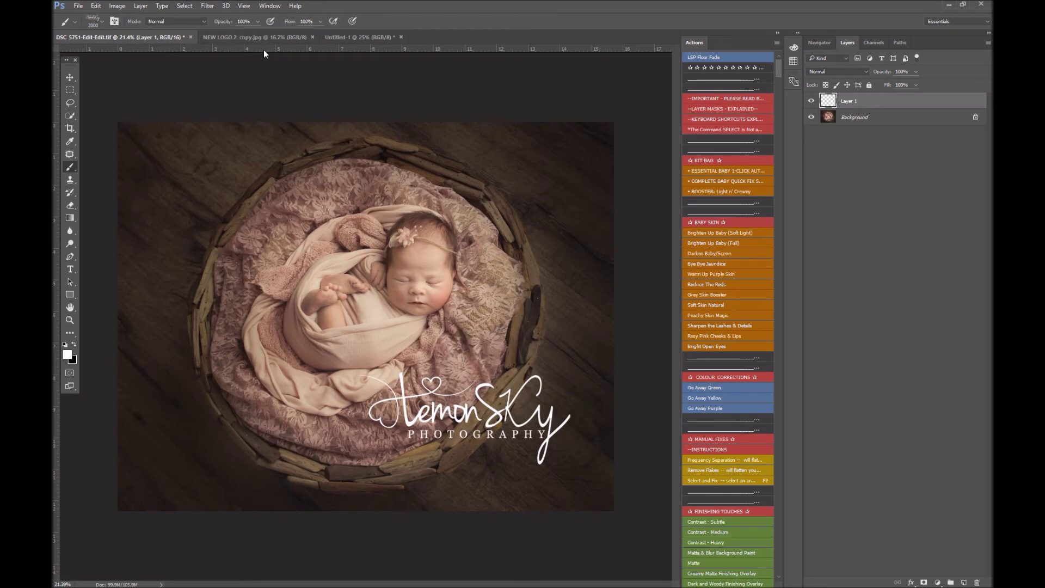
Set the foreground colour to a bright green
{"action": "left_click", "coordinate": [67, 355]}
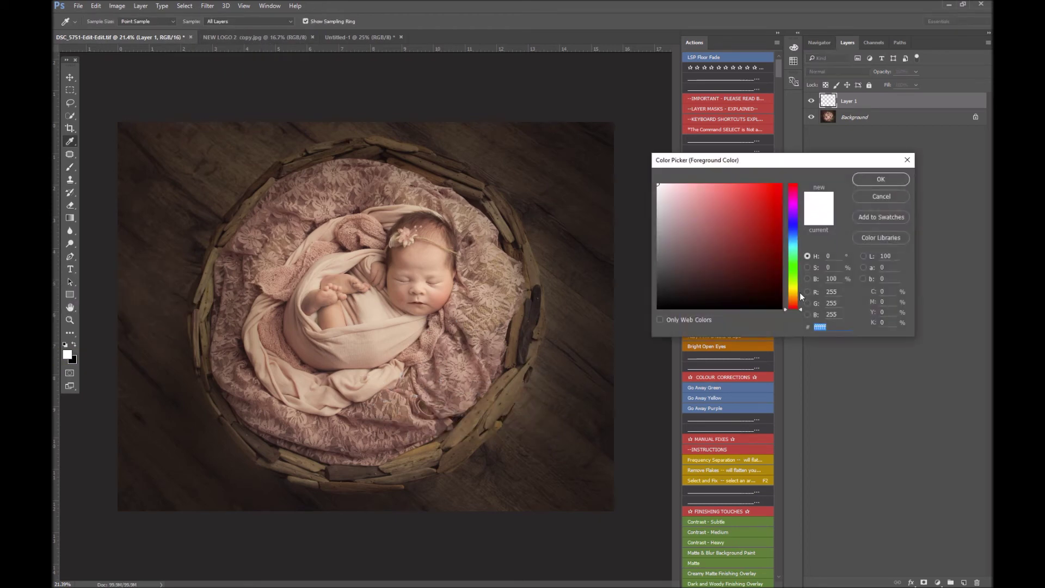
{"action": "left_click_drag", "start_coordinate": [799, 292], "coordinate": [789, 273]}
{"action": "left_click", "coordinate": [775, 189]}
{"action": "left_click", "coordinate": [880, 179]}
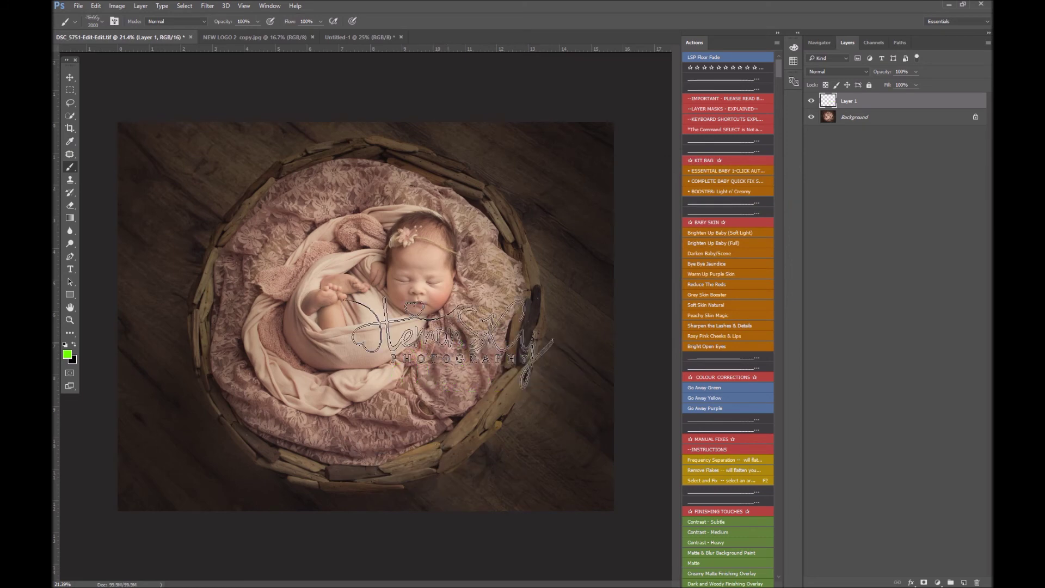
{"action": "left_click", "coordinate": [260, 35]}
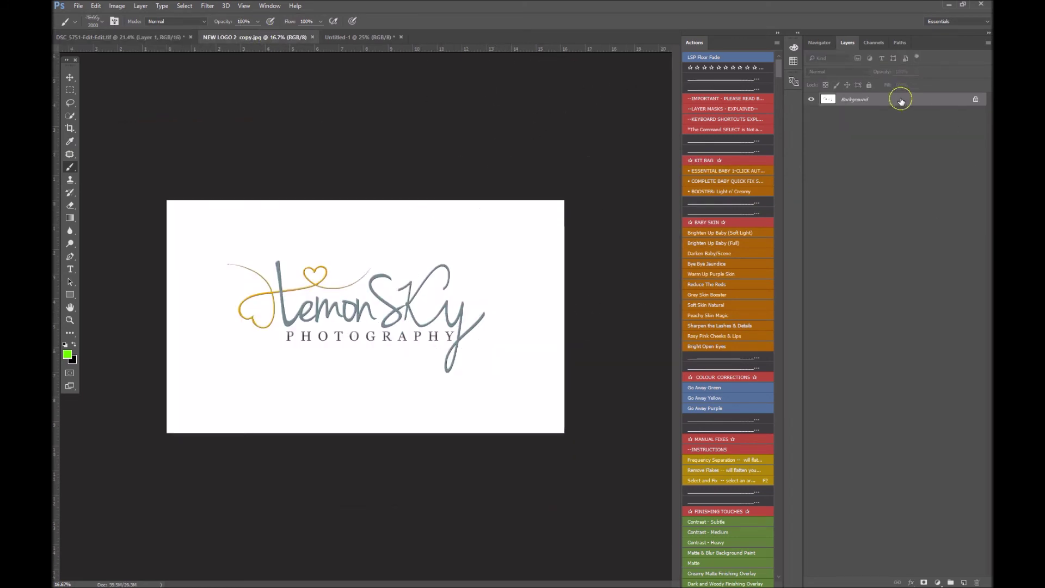
Switch the brush to the hard round tip and zoom in on the NEW LOGO 2 copy.jpg logo
{"action": "left_click_drag", "start_coordinate": [901, 99], "coordinate": [430, 463]}
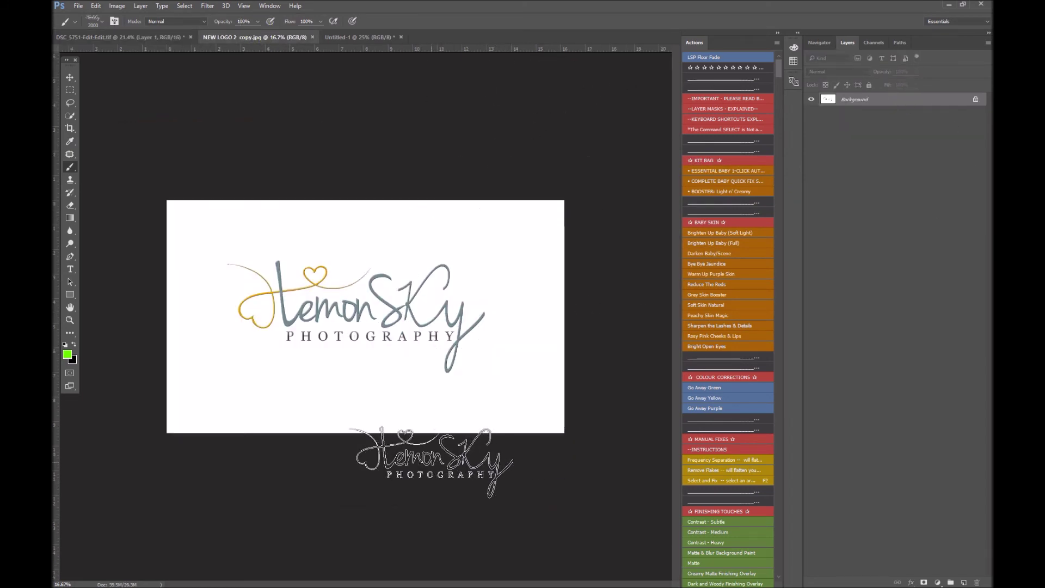
{"action": "right_click", "coordinate": [325, 354]}
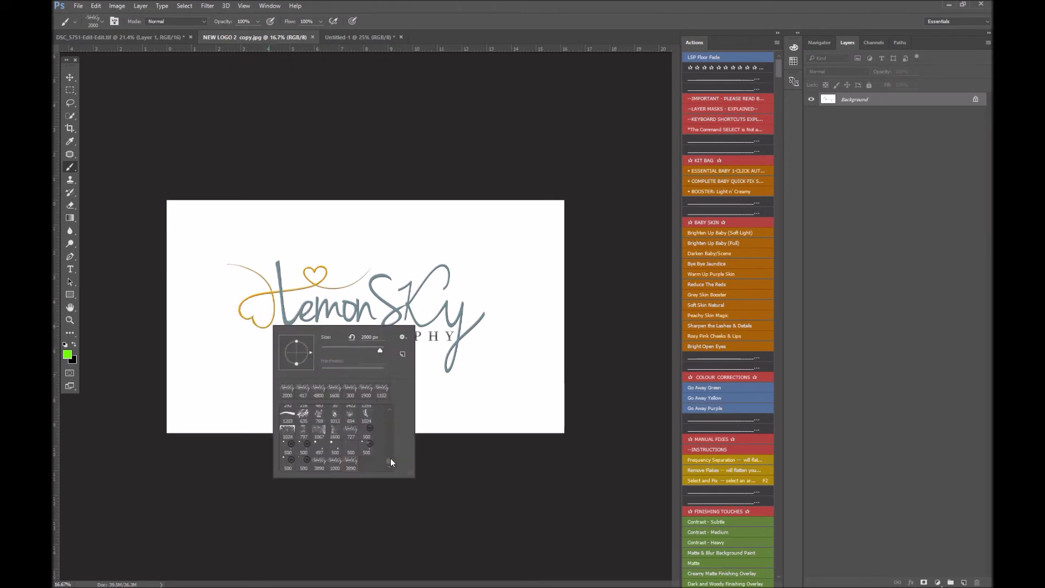
{"action": "scroll", "coordinate": [390, 458], "scroll_direction": "up", "scroll_amount": 3}
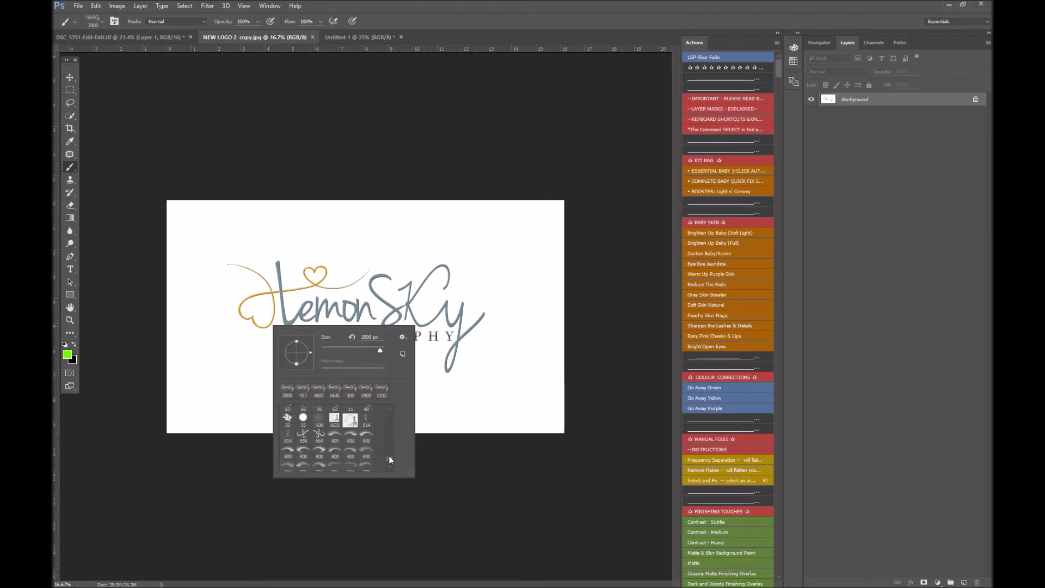
{"action": "scroll", "coordinate": [389, 456], "scroll_direction": "up", "scroll_amount": 5}
{"action": "left_click", "coordinate": [333, 411]}
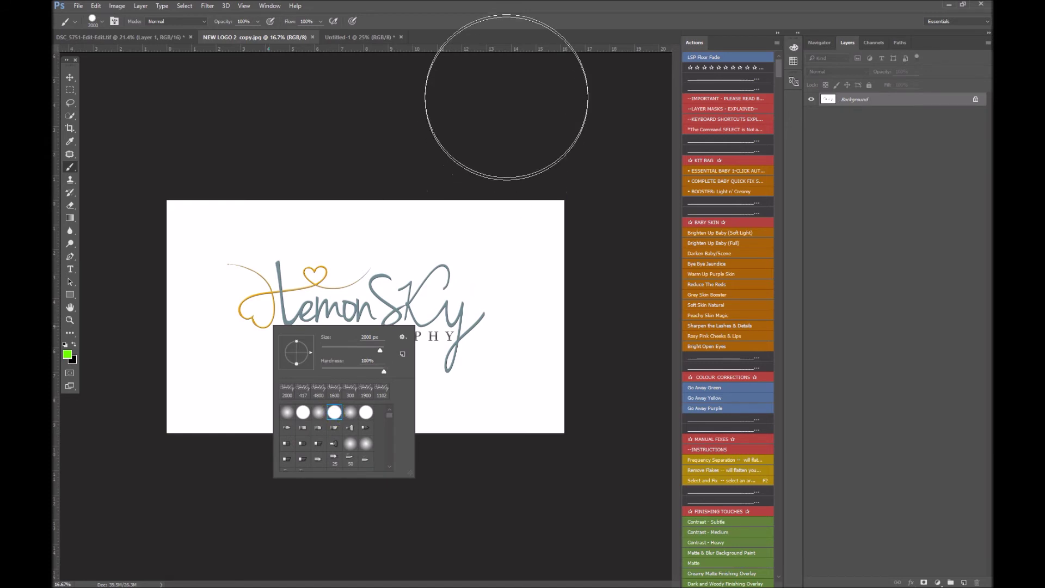
{"action": "left_click", "coordinate": [497, 93]}
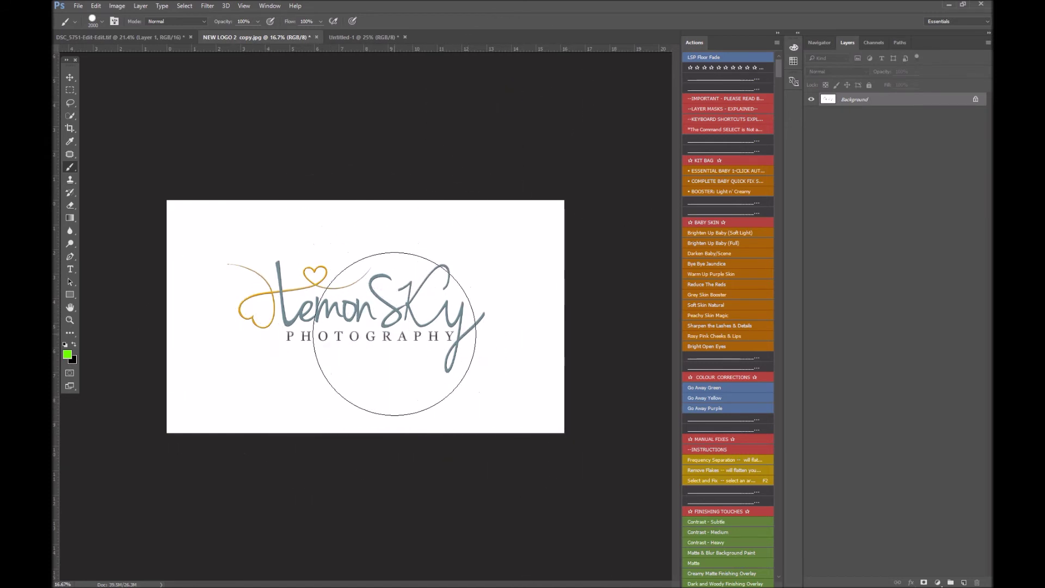
{"action": "key", "text": "z"}
{"action": "left_click", "coordinate": [306, 353]}
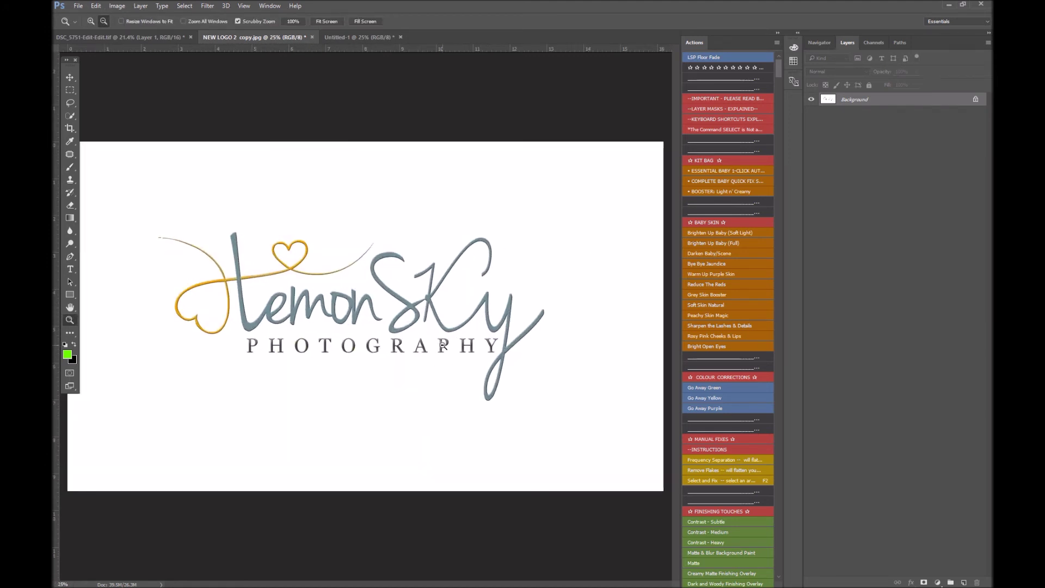
{"action": "left_click", "coordinate": [76, 118]}
Select all the white background with the Magic Wand, Contiguous off, then invert to select the logo
{"action": "left_click", "coordinate": [117, 125]}
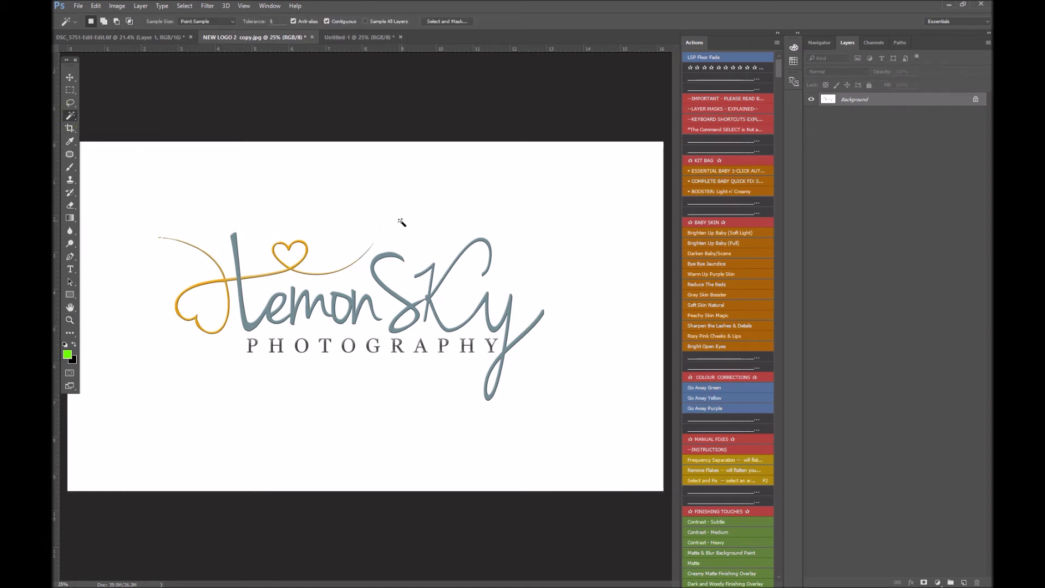
{"action": "left_click", "coordinate": [361, 194]}
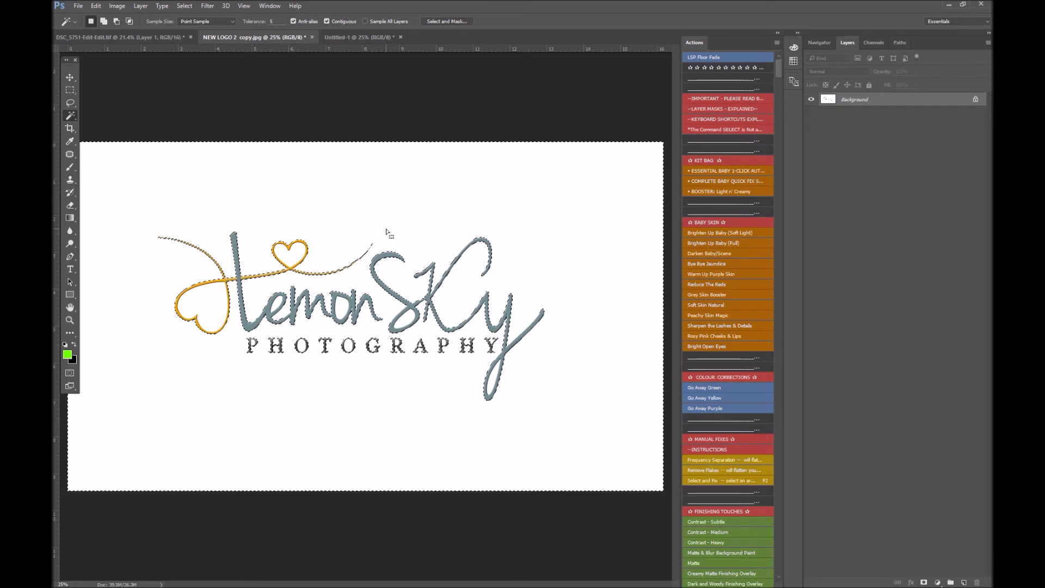
{"action": "key", "text": "ctrl+d"}
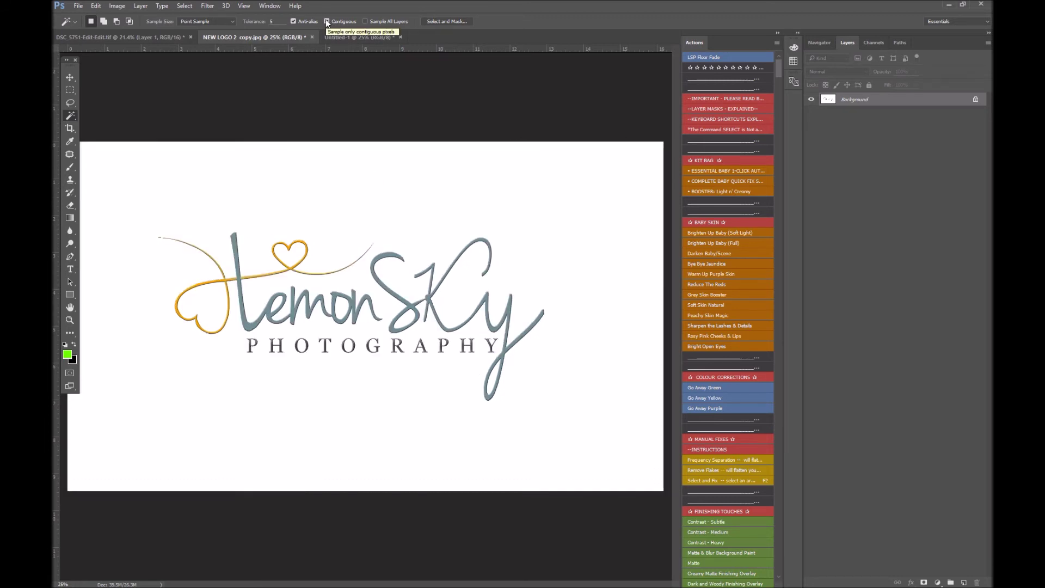
{"action": "left_click", "coordinate": [327, 21]}
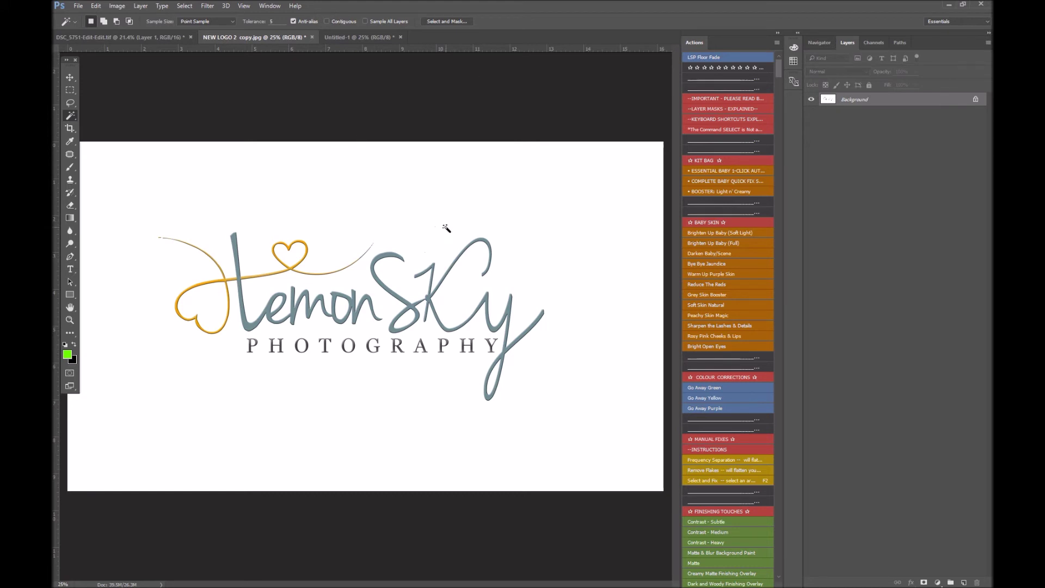
{"action": "left_click", "coordinate": [576, 228]}
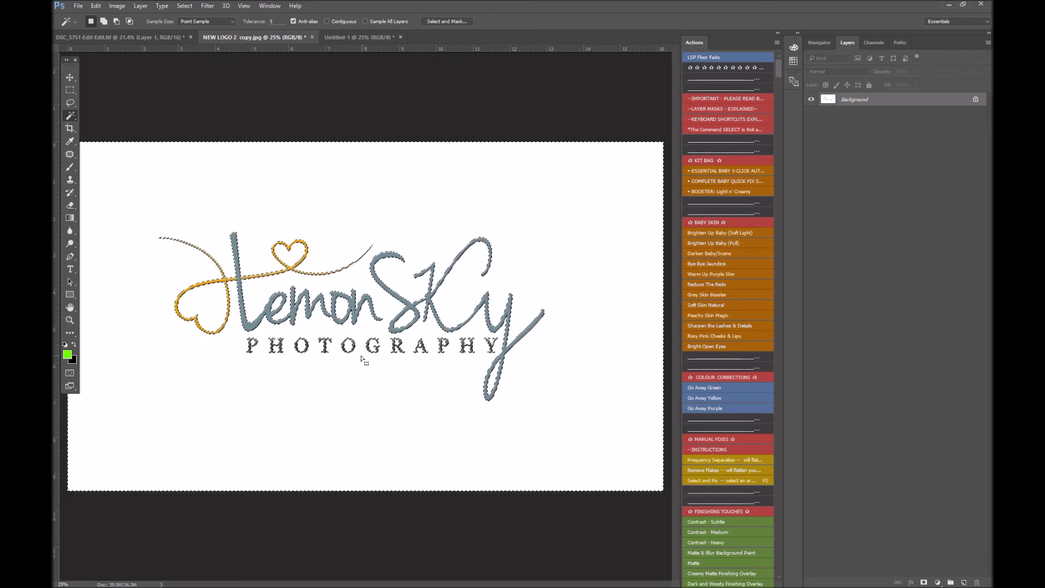
{"action": "left_click", "coordinate": [184, 6]}
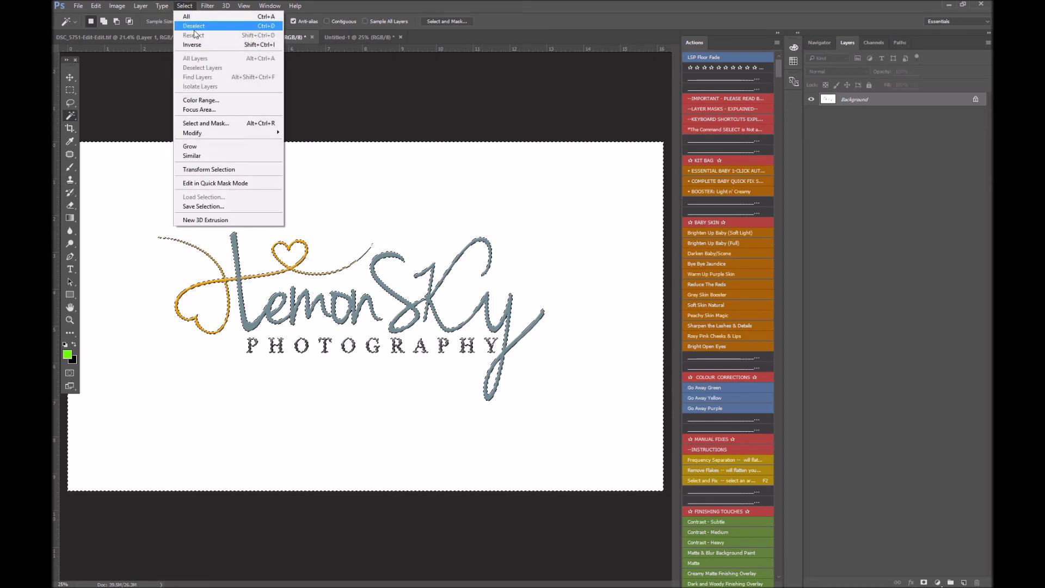
{"action": "left_click", "coordinate": [194, 45]}
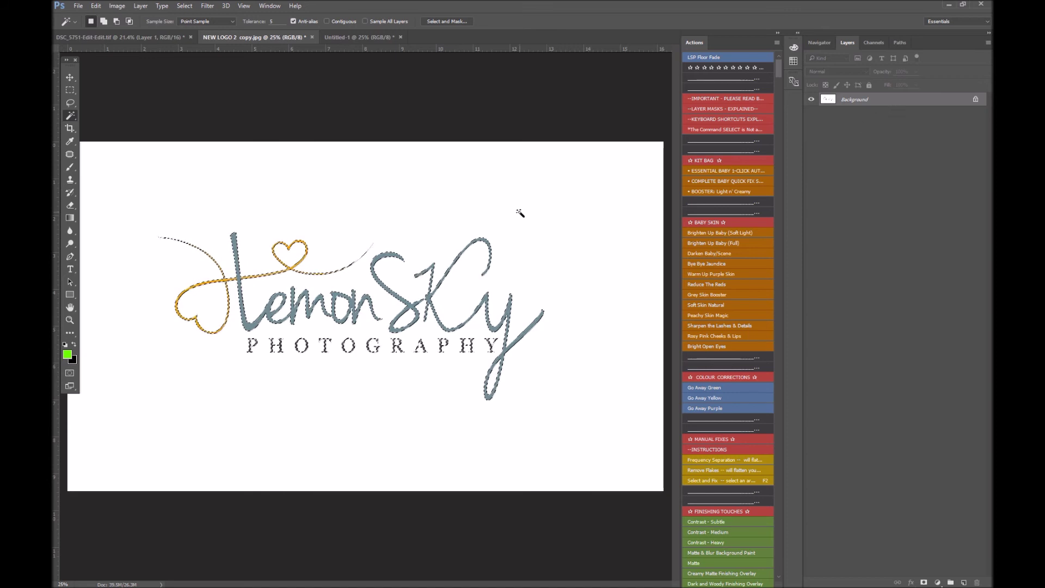
Copy the logo to a new Layer 1 and hide the white Background layer
{"action": "key", "text": "ctrl+j"}
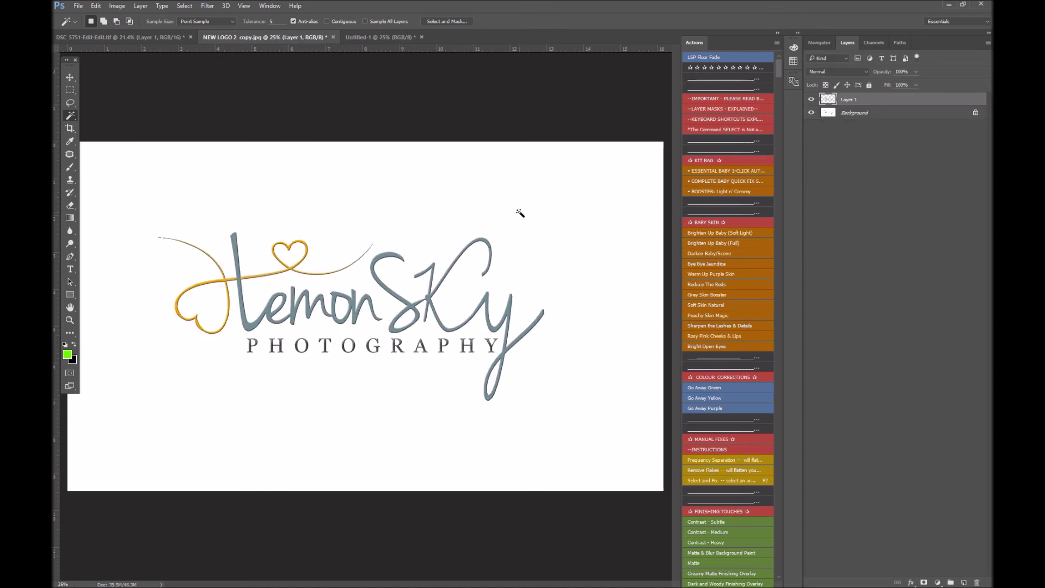
{"action": "left_click", "coordinate": [98, 7]}
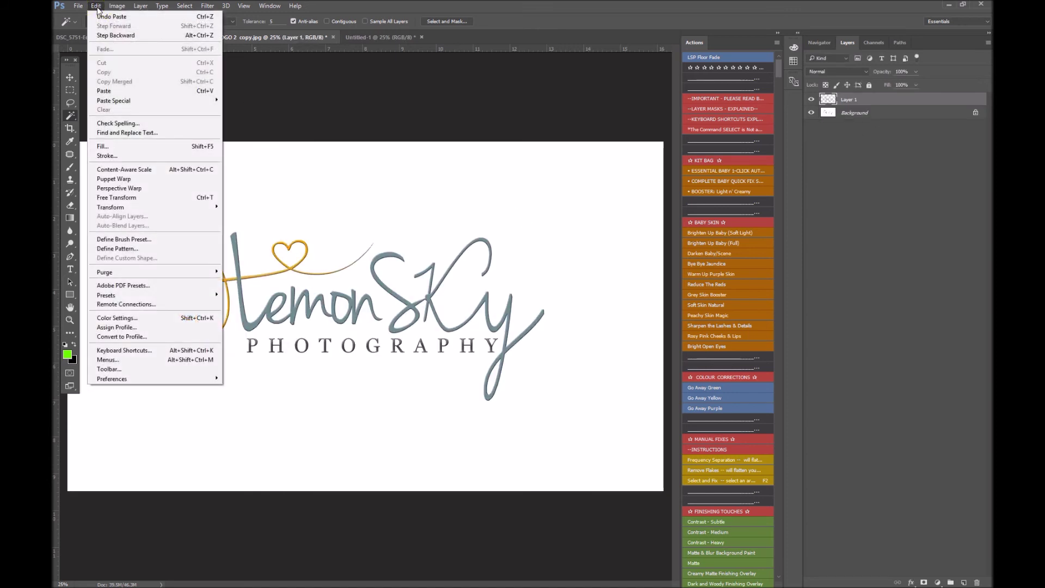
{"action": "key", "text": "Escape"}
{"action": "left_click", "coordinate": [811, 113]}
{"action": "left_click", "coordinate": [811, 99]}
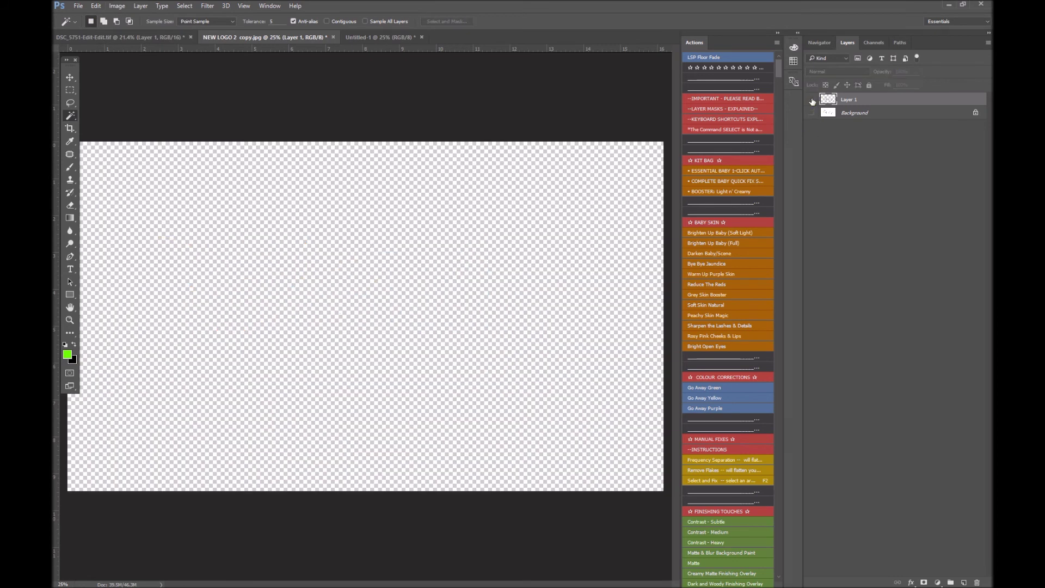
{"action": "left_click", "coordinate": [811, 99]}
{"action": "left_click", "coordinate": [811, 100]}
{"action": "left_click", "coordinate": [811, 100]}
{"action": "left_click", "coordinate": [811, 100]}
{"action": "left_click", "coordinate": [811, 99]}
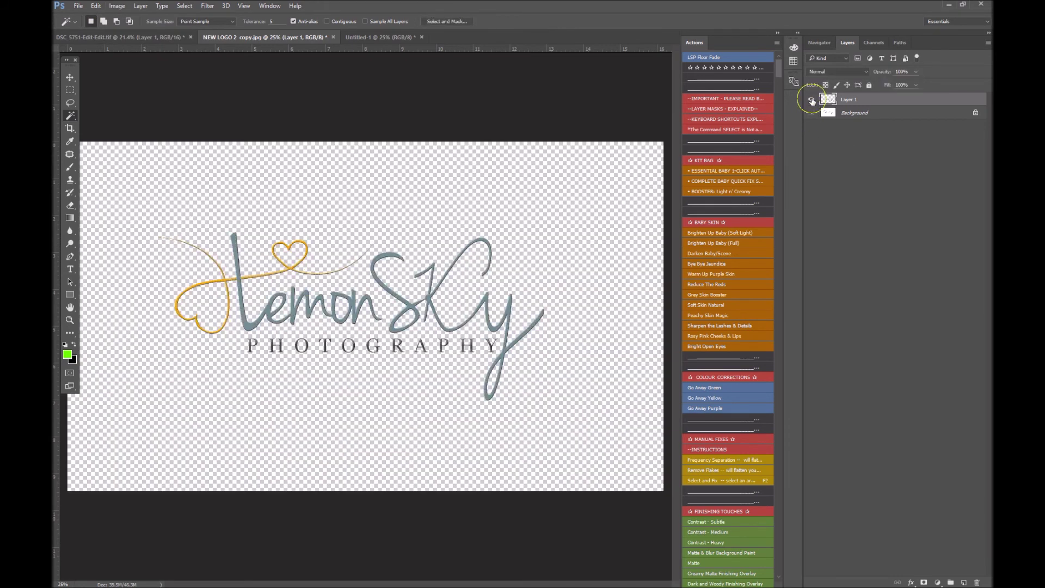
Add a black Color Overlay layer style to the logo layer
{"action": "double_click", "coordinate": [942, 101]}
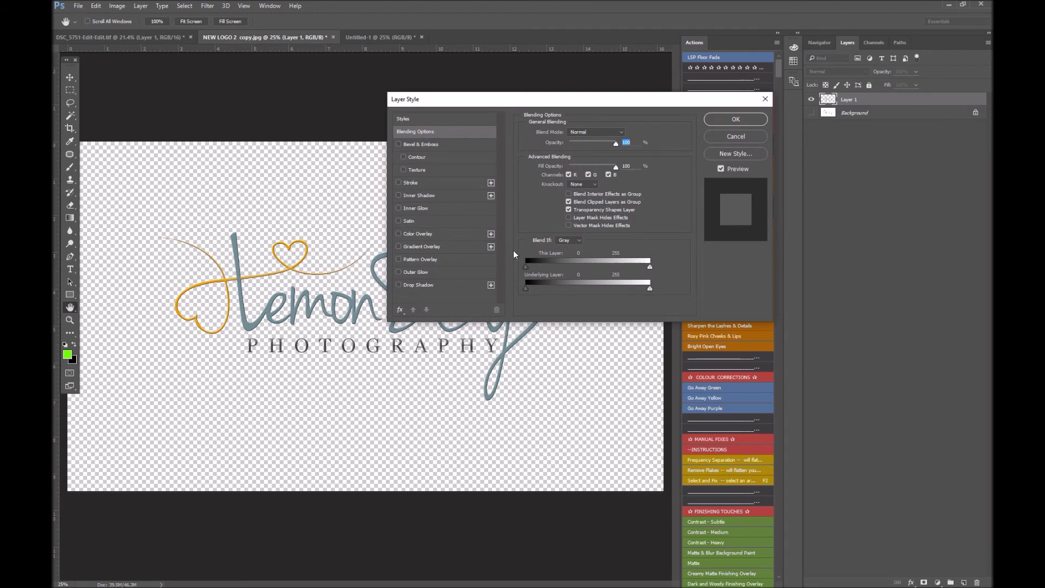
{"action": "left_click", "coordinate": [412, 233]}
{"action": "left_click", "coordinate": [626, 134]}
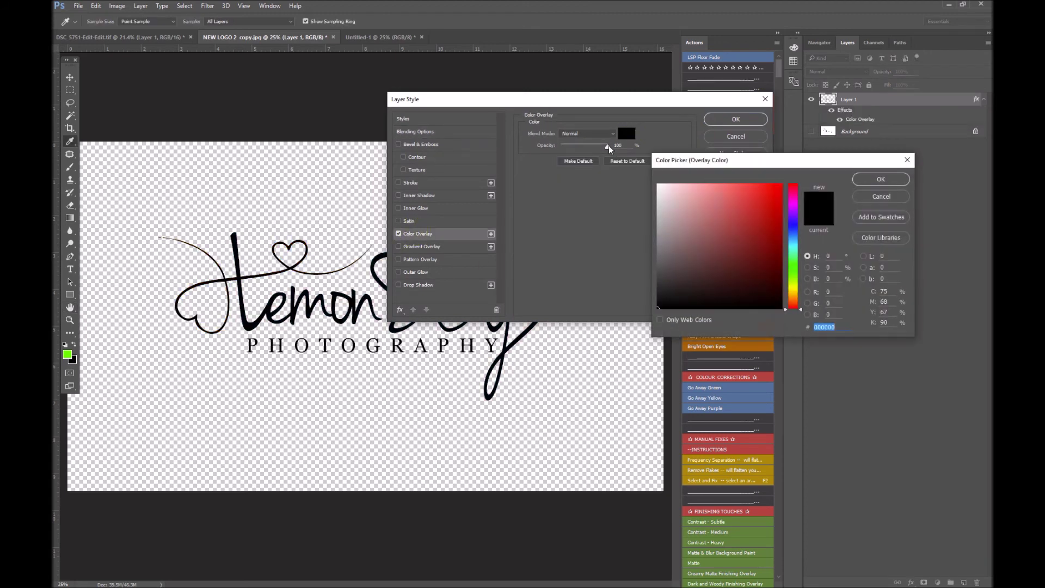
{"action": "left_click", "coordinate": [881, 179]}
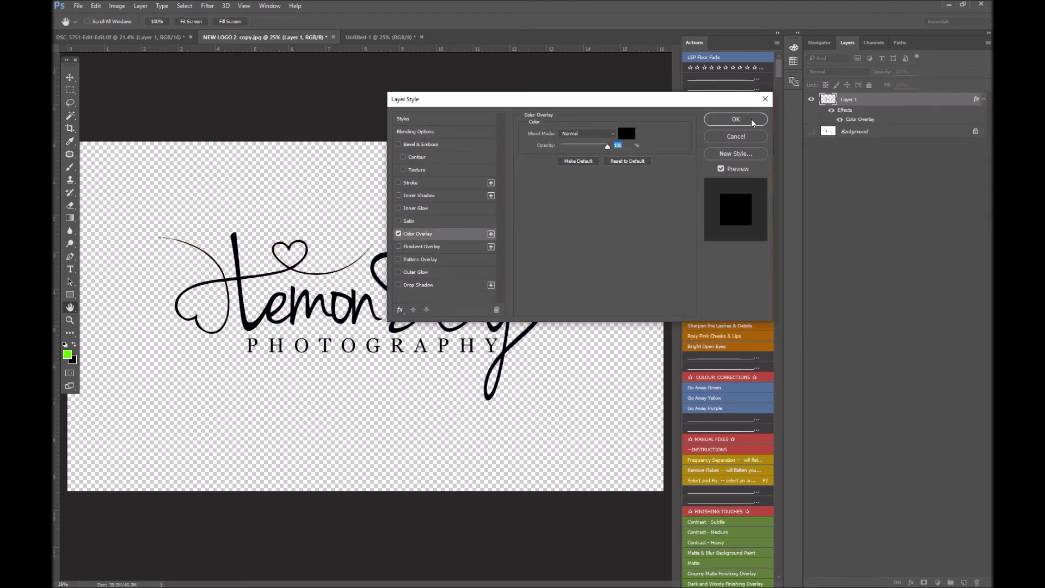
{"action": "left_click", "coordinate": [736, 119]}
Flatten the image, discarding hidden layers, and define it as brush preset 'WATERMARK'
{"action": "right_click", "coordinate": [866, 129]}
{"action": "left_click", "coordinate": [885, 234]}
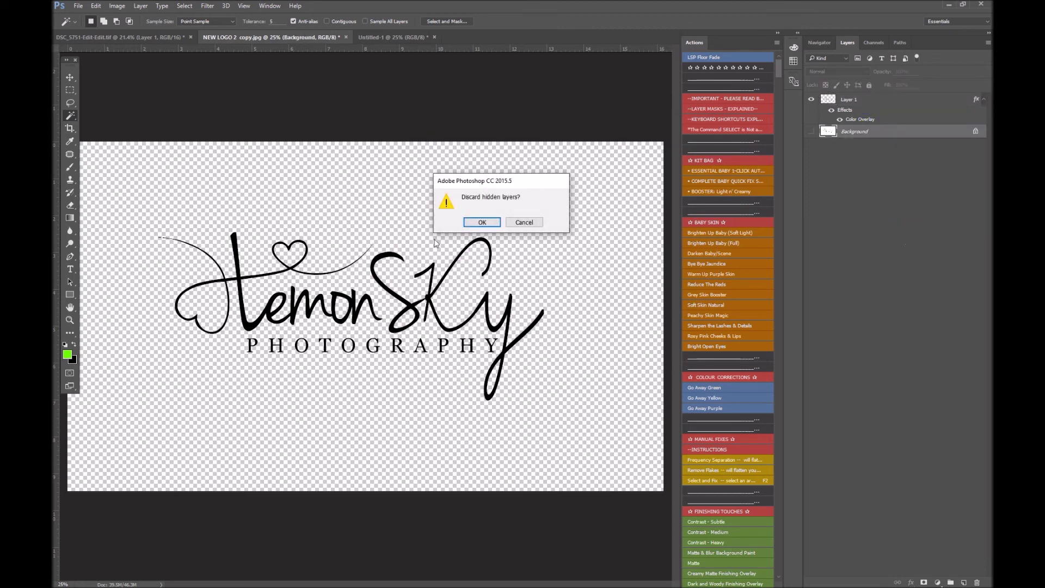
{"action": "left_click", "coordinate": [482, 223]}
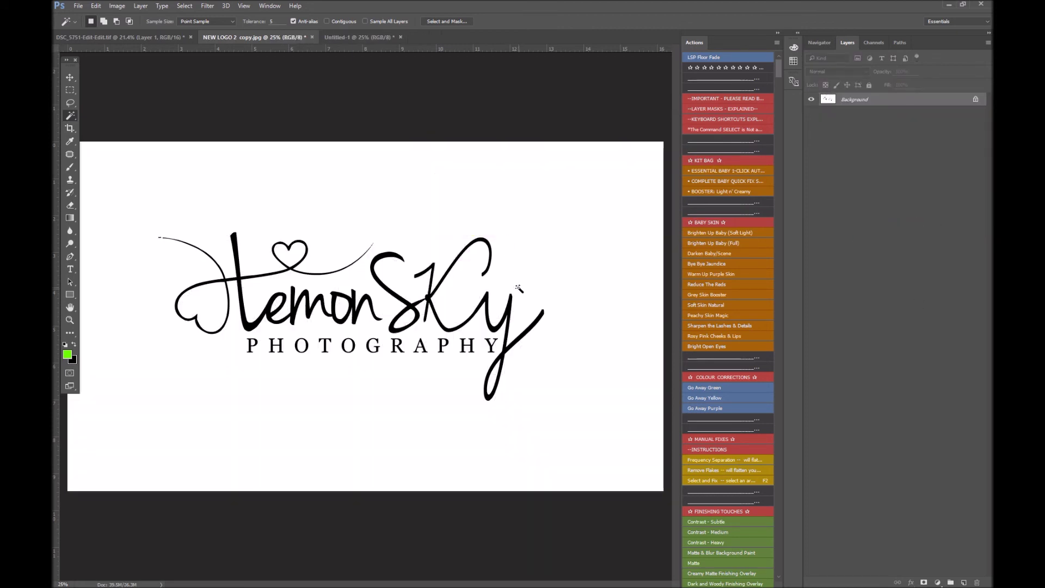
{"action": "left_click", "coordinate": [96, 6]}
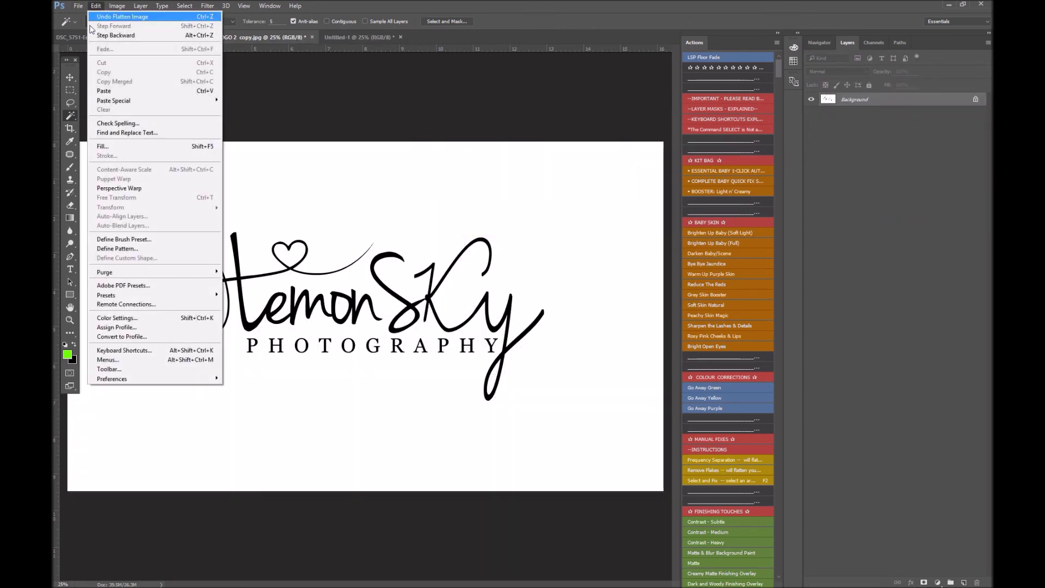
{"action": "left_click", "coordinate": [136, 239]}
{"action": "type", "text": "WATERMARK"}
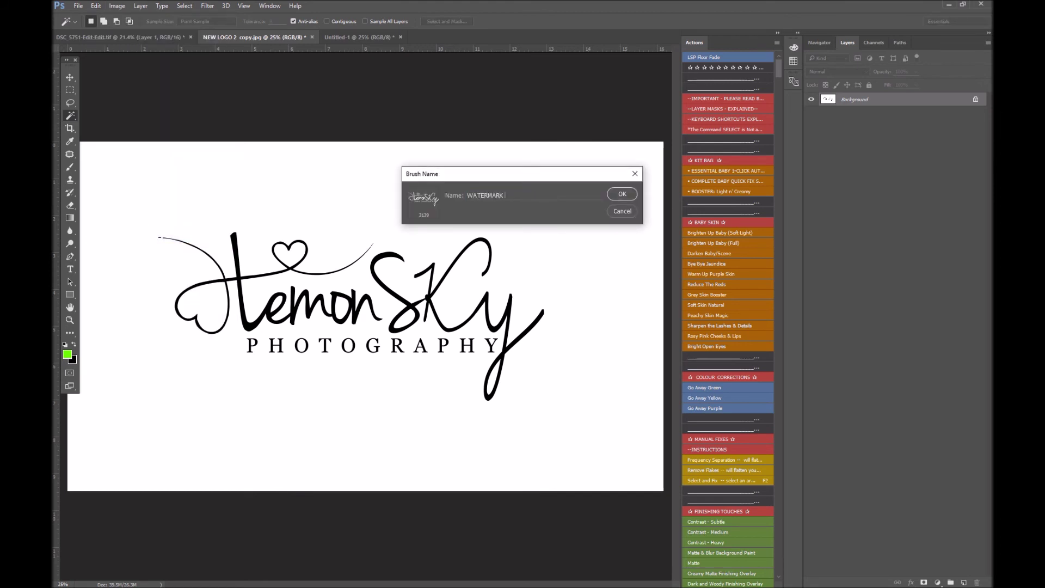
{"action": "key", "text": "Return"}
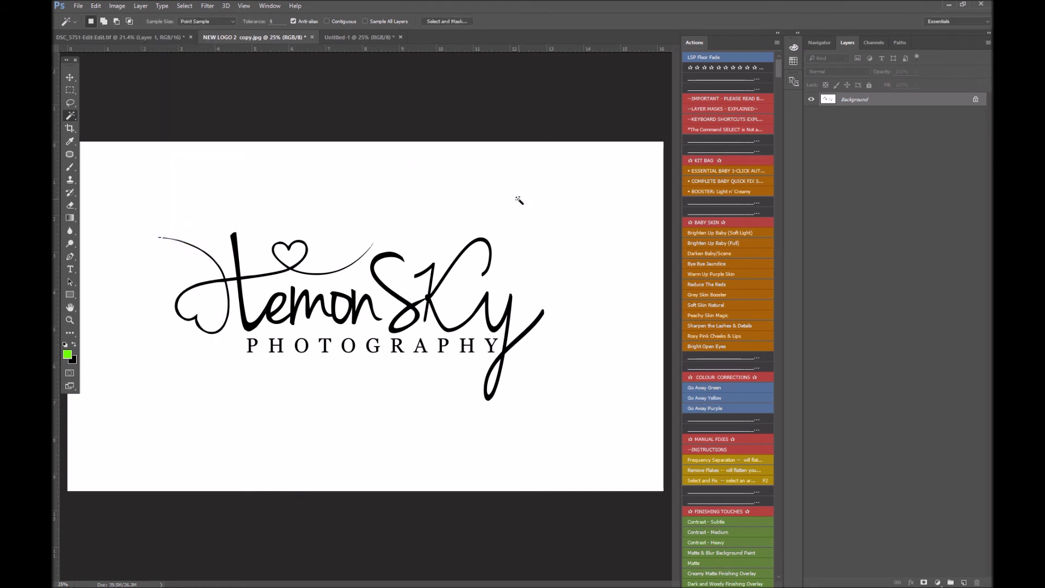
{"action": "left_click", "coordinate": [112, 37]}
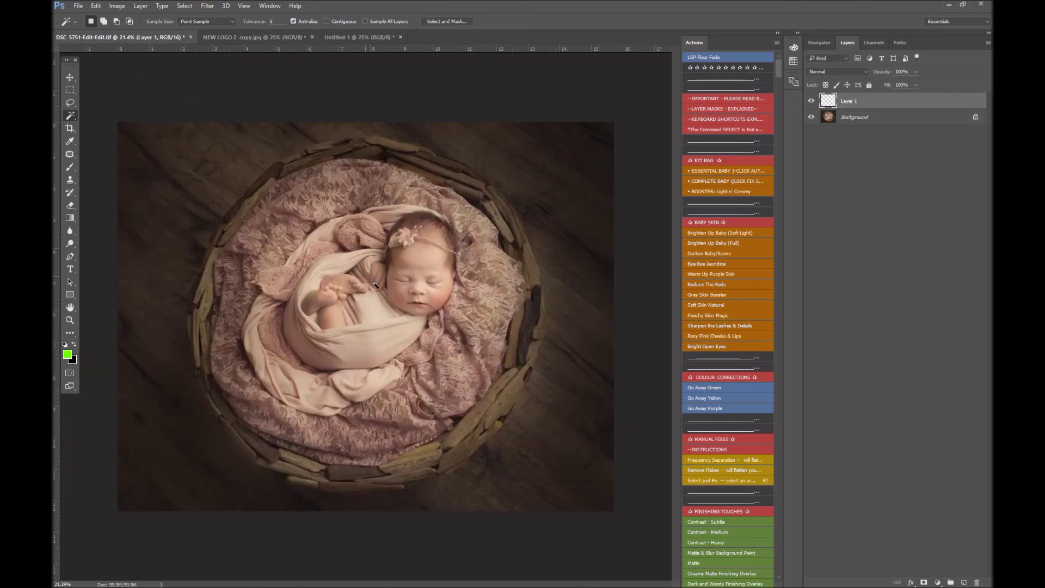
Choose the Brush tool and set the foreground colour to white (ffffff)
{"action": "key", "text": "b"}
{"action": "left_click", "coordinate": [66, 354]}
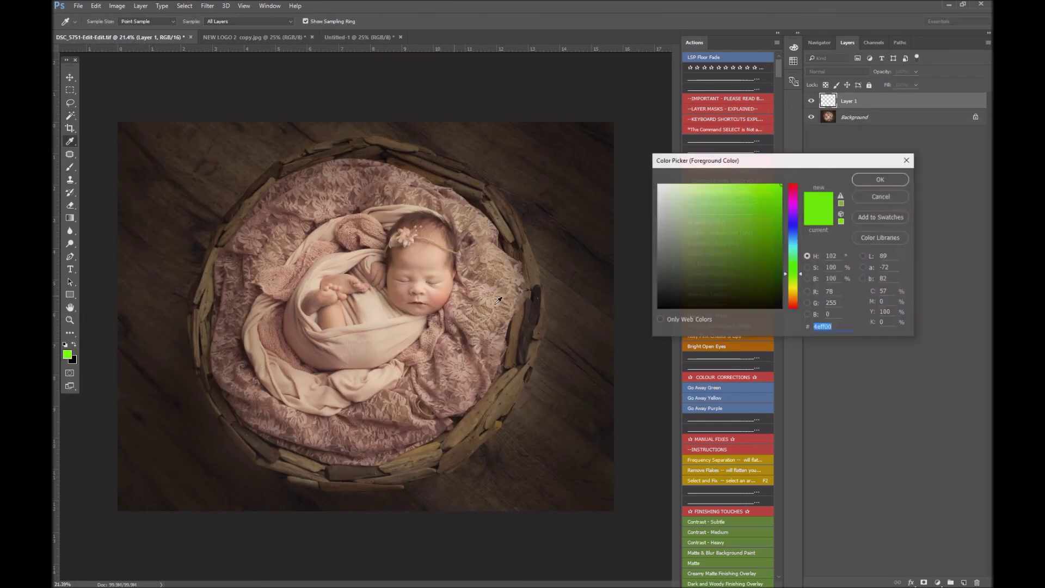
{"action": "type", "text": "ffffff"}
{"action": "key", "text": "Return"}
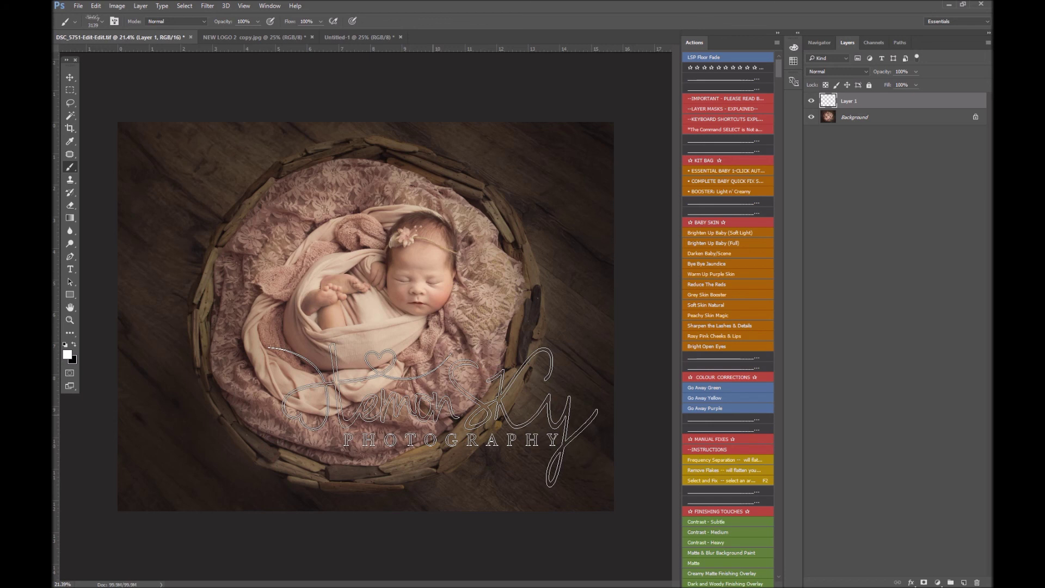
Stamp the logo near the lower right at 1400 px, replacing a too-large first stamp
{"action": "left_click", "coordinate": [433, 415]}
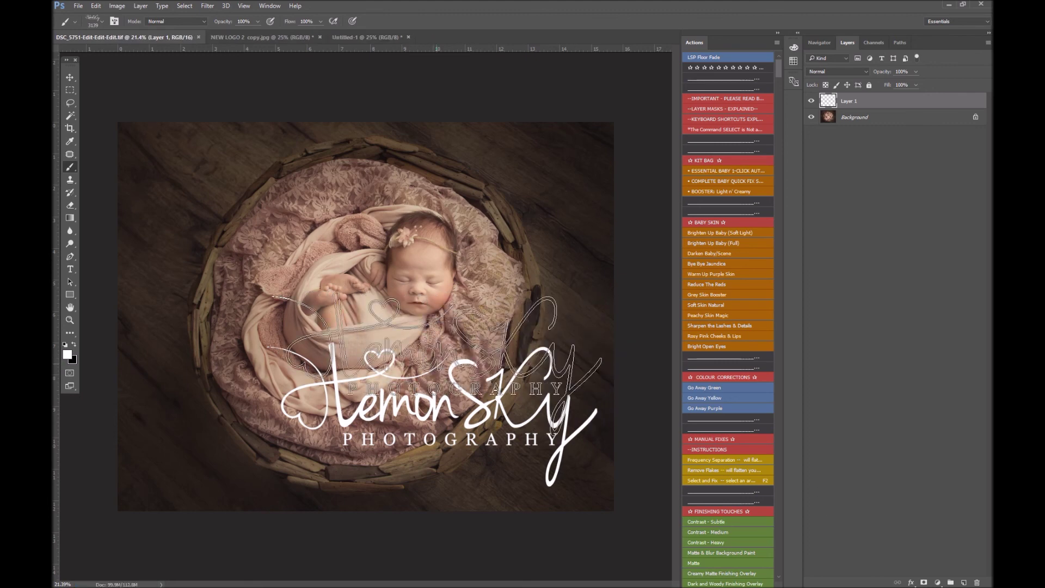
{"action": "key", "text": "ctrl+z"}
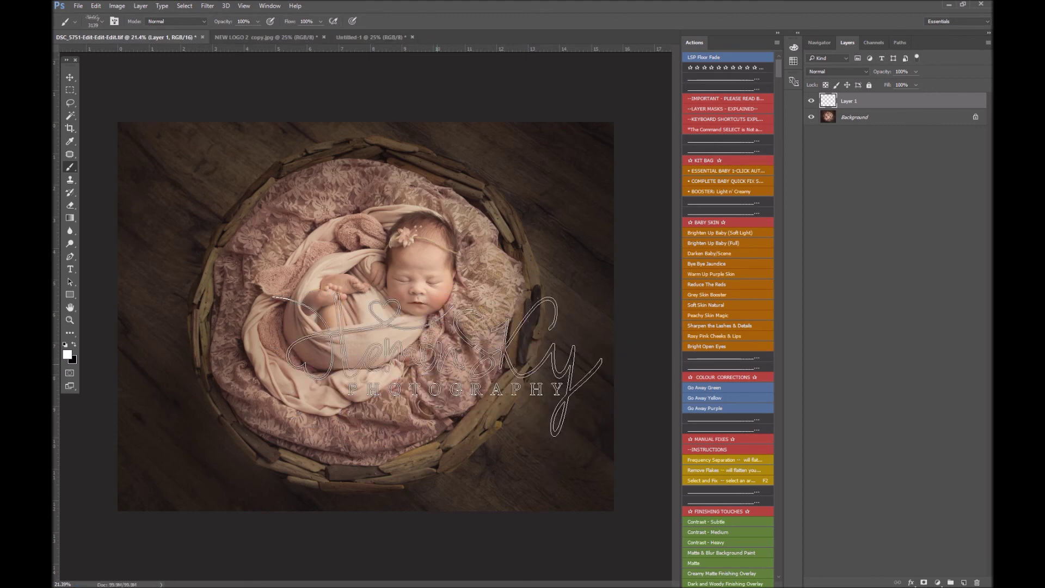
{"action": "key", "text": "bracketleft"}
{"action": "key", "text": "bracketleft"}
{"action": "key", "text": "bracketleft"}
{"action": "key", "text": "bracketleft"}
{"action": "key", "text": "bracketleft"}
{"action": "key", "text": "bracketleft"}
{"action": "key", "text": "bracketleft"}
{"action": "key", "text": "bracketleft"}
{"action": "key", "text": "bracketleft"}
{"action": "key", "text": "bracketleft"}
{"action": "key", "text": "bracketleft"}
{"action": "key", "text": "bracketleft"}
{"action": "key", "text": "bracketleft"}
{"action": "key", "text": "bracketleft"}
{"action": "key", "text": "bracketleft"}
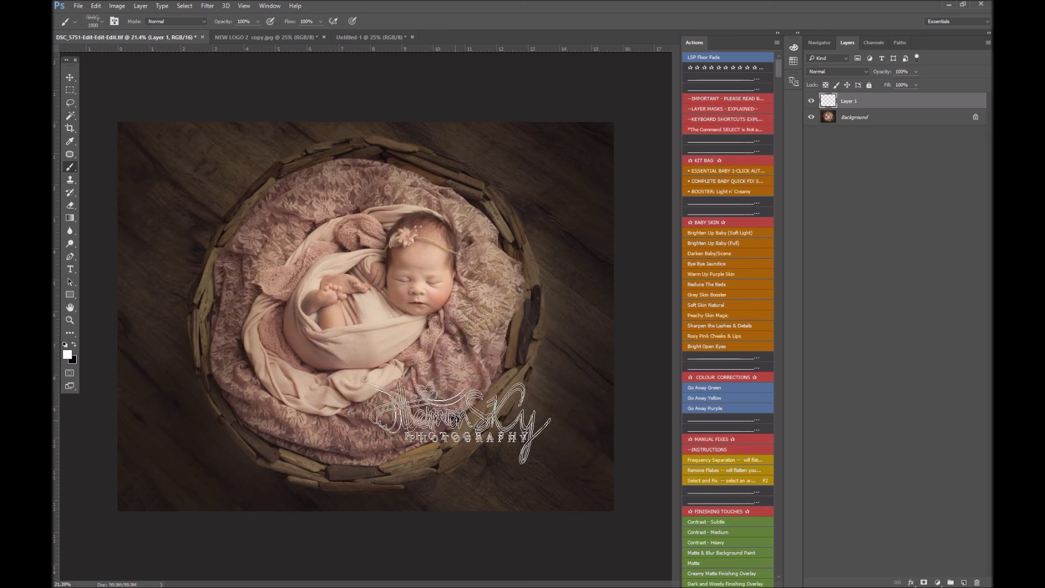
{"action": "key", "text": "bracketleft"}
{"action": "key", "text": "bracketleft"}
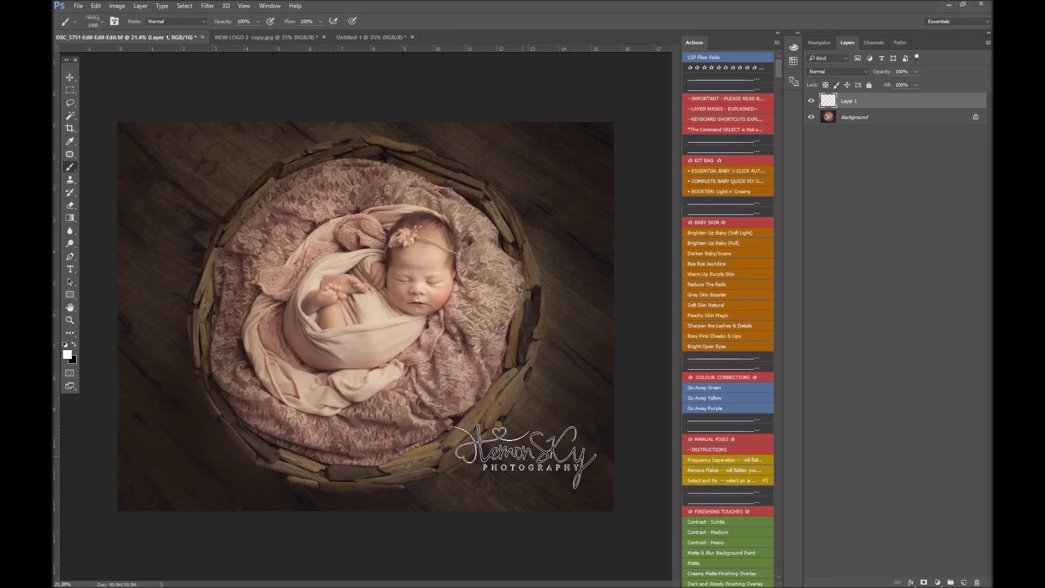
{"action": "left_click", "coordinate": [525, 456]}
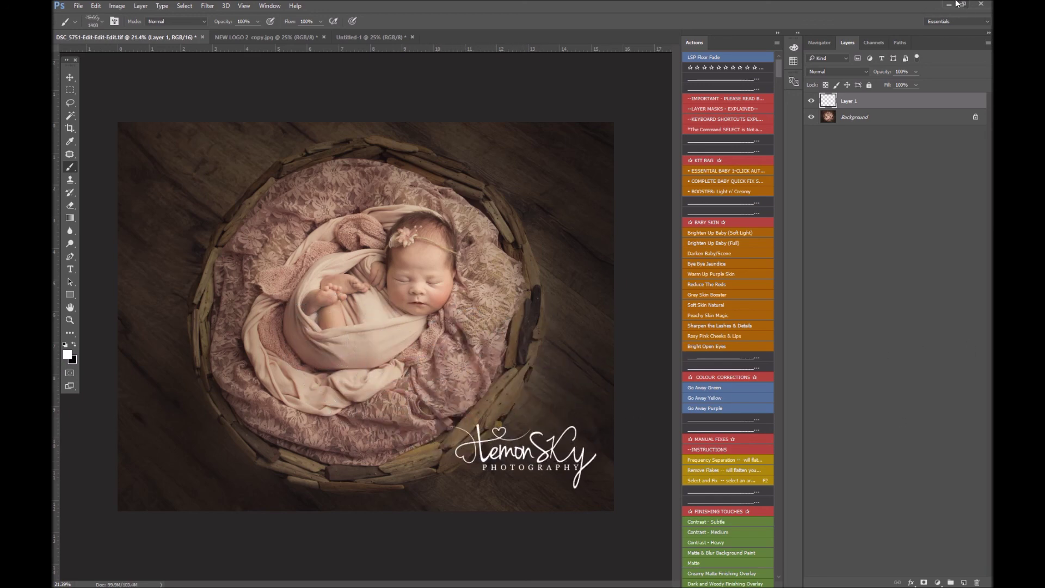